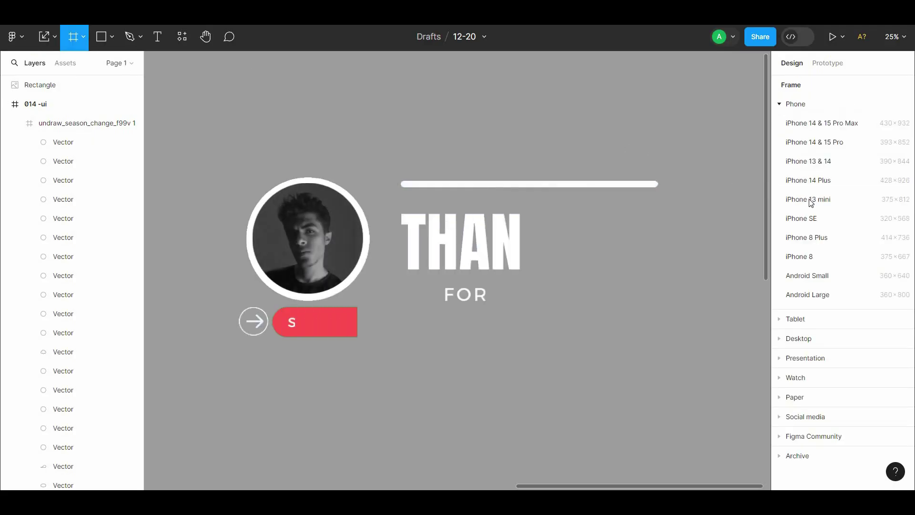
Step: Add an iPhone 13 mini frame, zoom to it, and name it '015 - ui'
click(811, 200)
click(511, 206)
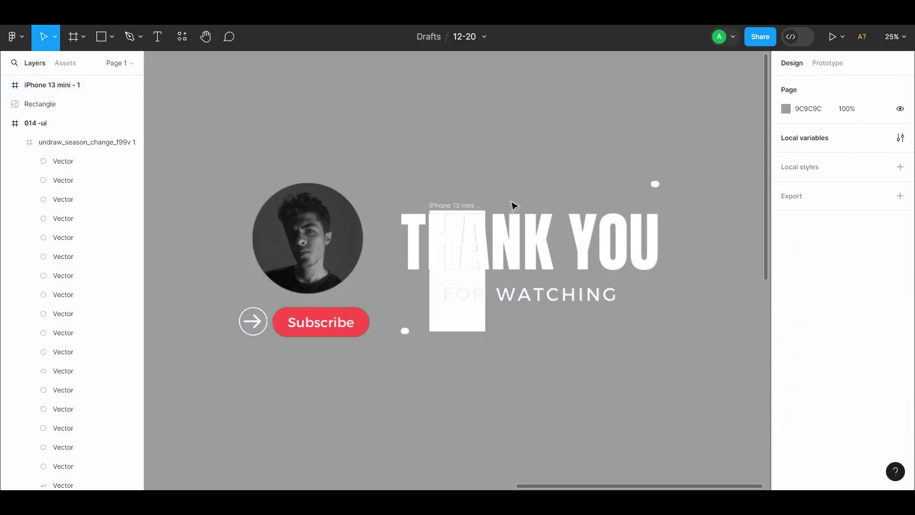
click(513, 206)
key(shift+2)
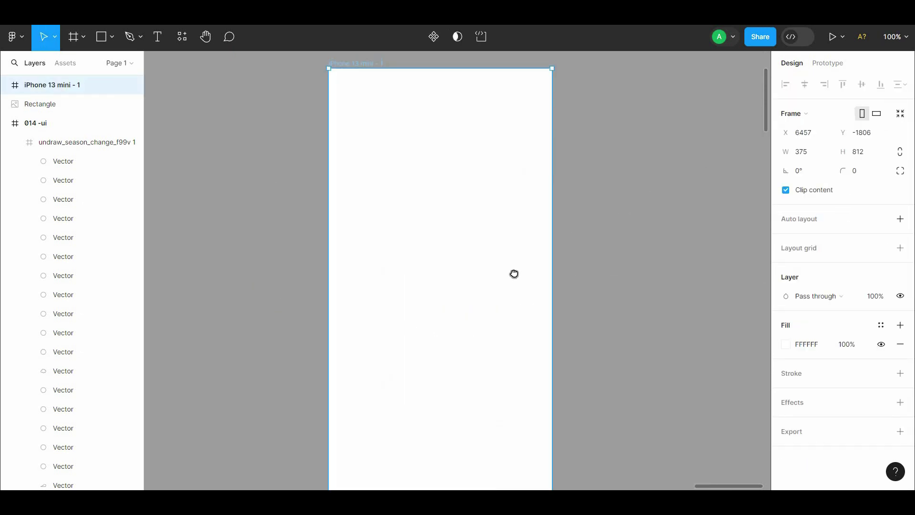
scroll(514, 274, up, 1)
click(368, 95)
text(015 - ui)
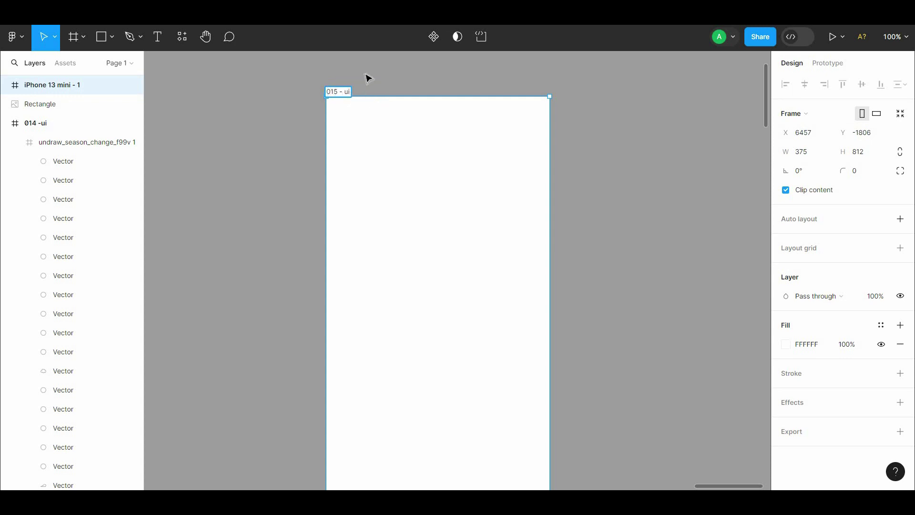
click(372, 81)
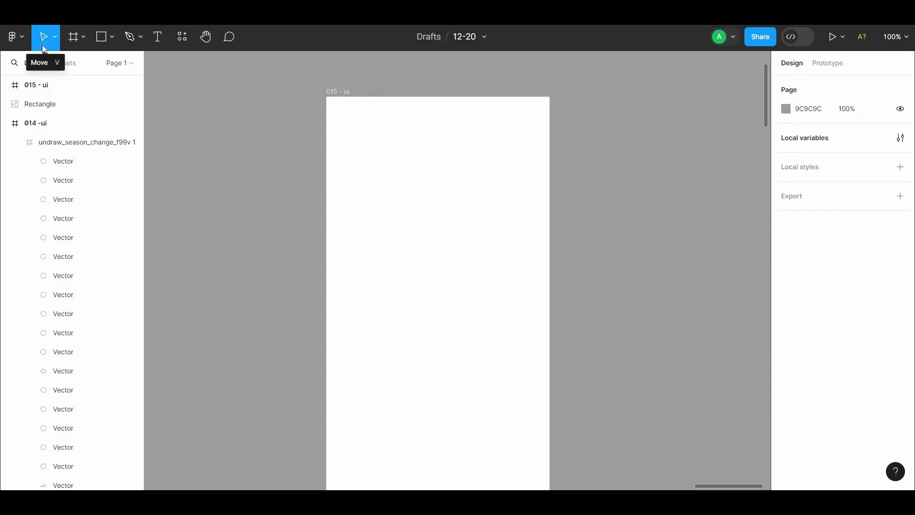
Step: Draw a 192×69 rectangle on the frame and round it into a pill with radius 47
click(102, 38)
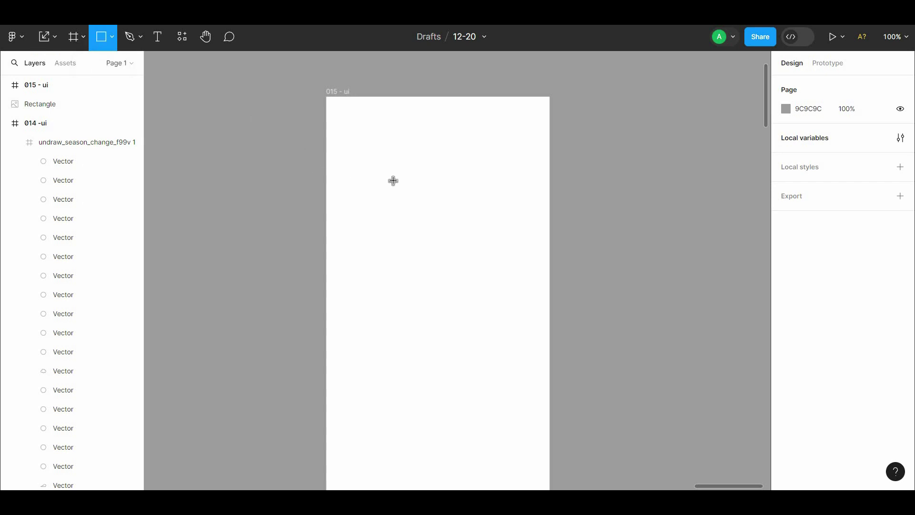
click(386, 192)
mouse_move(409, 200)
mouse_down()
mouse_move(429, 227)
mouse_move(430, 204)
mouse_move(506, 191)
mouse_up()
key(Escape)
text(2)
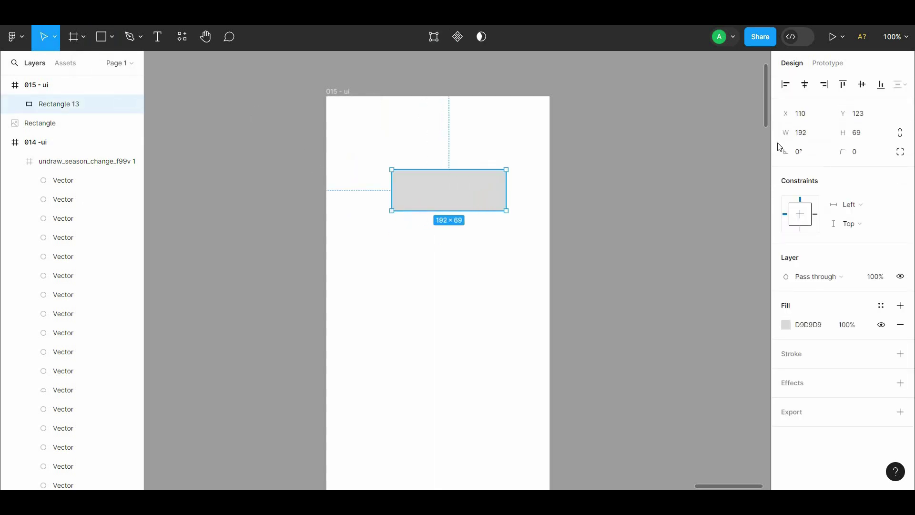
text(4)
click(662, 193)
drag(461, 191, 472, 206)
text(47)
click(639, 180)
click(469, 205)
Step: Give the pill a dark red fill, undoing an accidental duplicate
scroll(471, 206, down, 2)
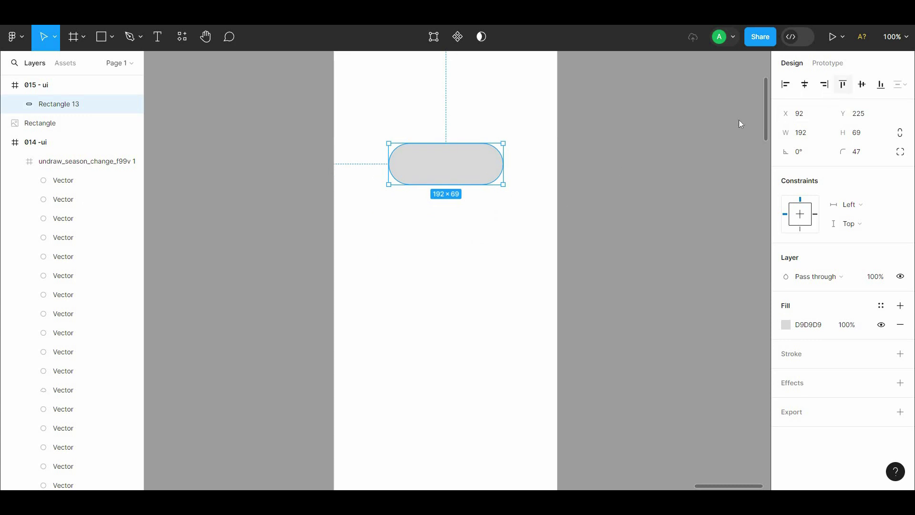
alt+drag(459, 176, 460, 231)
key(Escape)
key(ctrl+z)
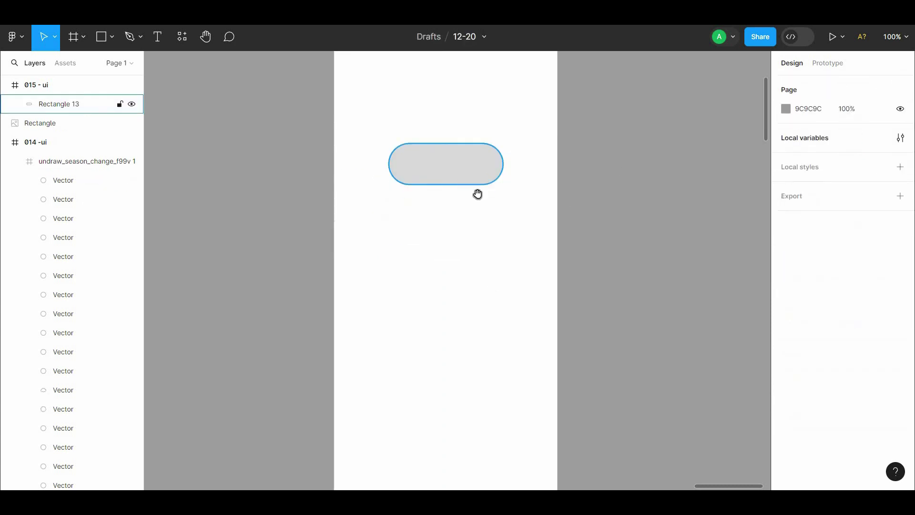
scroll(470, 223, up, 2)
scroll(459, 190, up, 3)
click(387, 190)
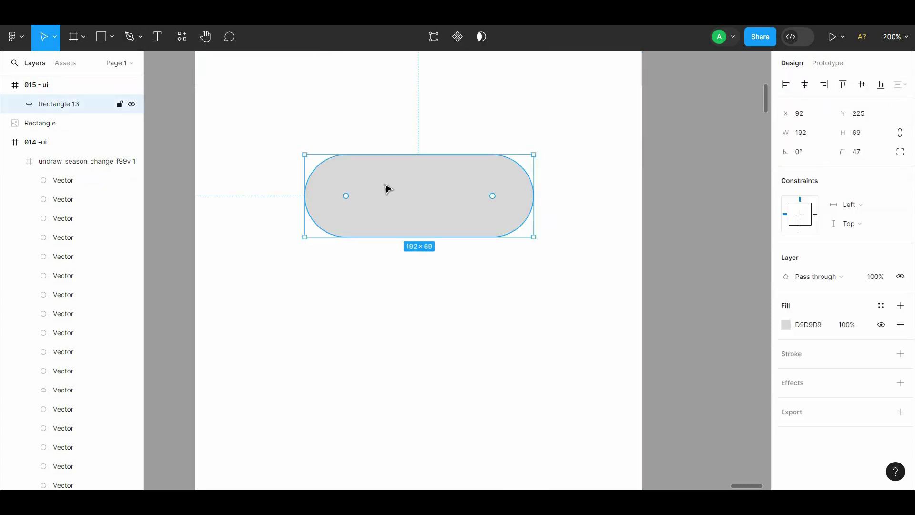
click(785, 324)
click(758, 217)
click(567, 255)
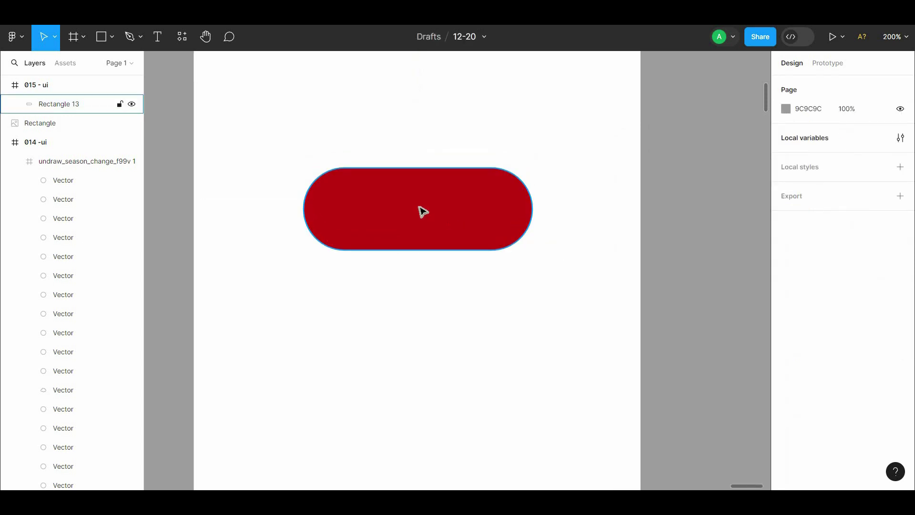
Step: Draw a 54×54 circle with FFFFFF fill at the pill's left end
key(p)
click(112, 45)
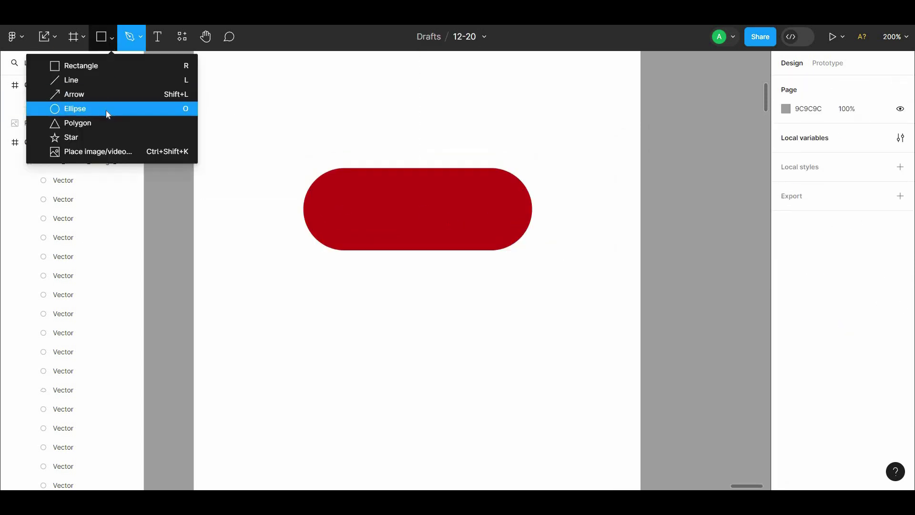
click(106, 108)
mouse_move(389, 178)
mouse_down()
mouse_move(446, 240)
mouse_move(494, 231)
mouse_move(356, 224)
mouse_up()
click(786, 325)
text(FFFFFF)
key(Escape)
key(Escape)
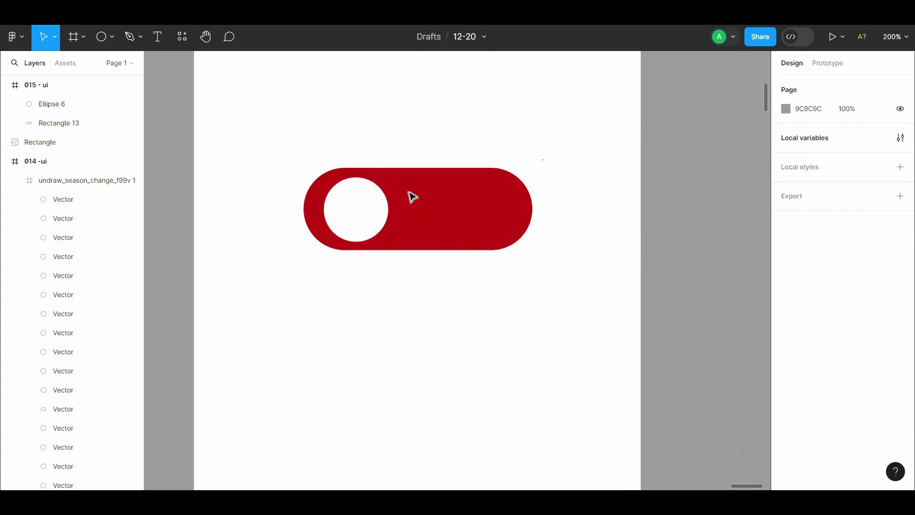
click(378, 204)
key(ctrl+a)
shift+click(310, 209)
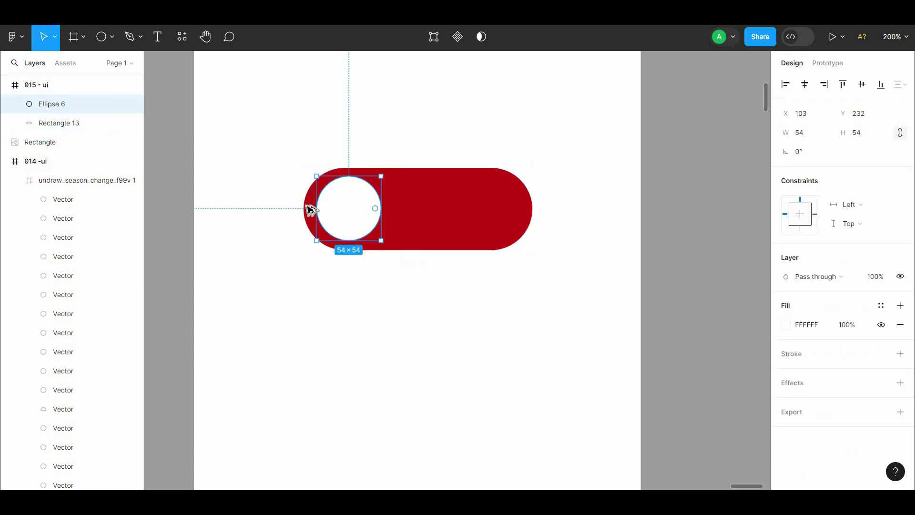
key(alt)
Step: Add white 'OFF' text on the pill, centred vertically beside the knob
scroll(411, 299, down, 1)
click(411, 300)
click(427, 152)
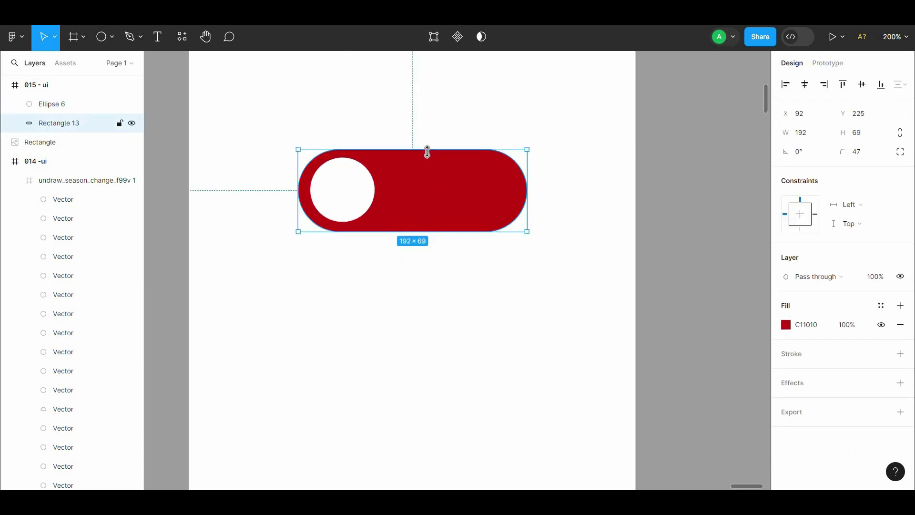
shift+click(372, 187)
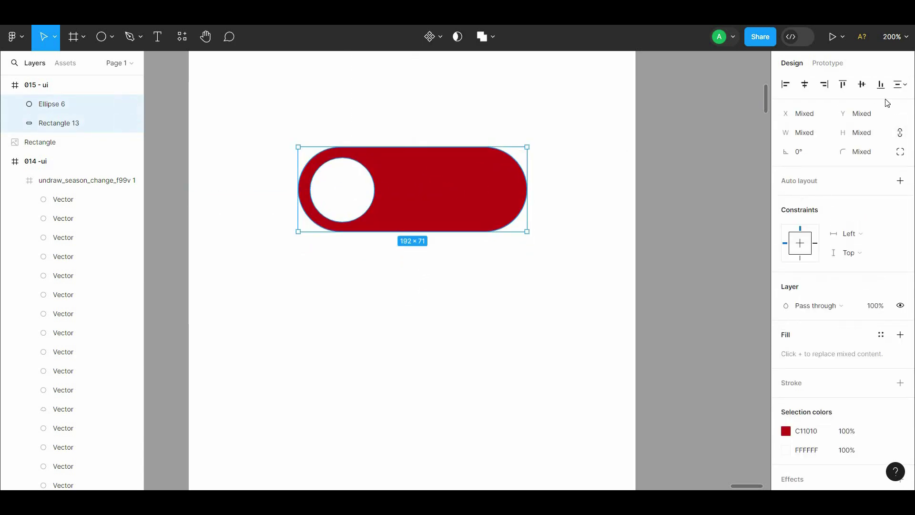
click(647, 177)
scroll(572, 124, down, 1)
key(t)
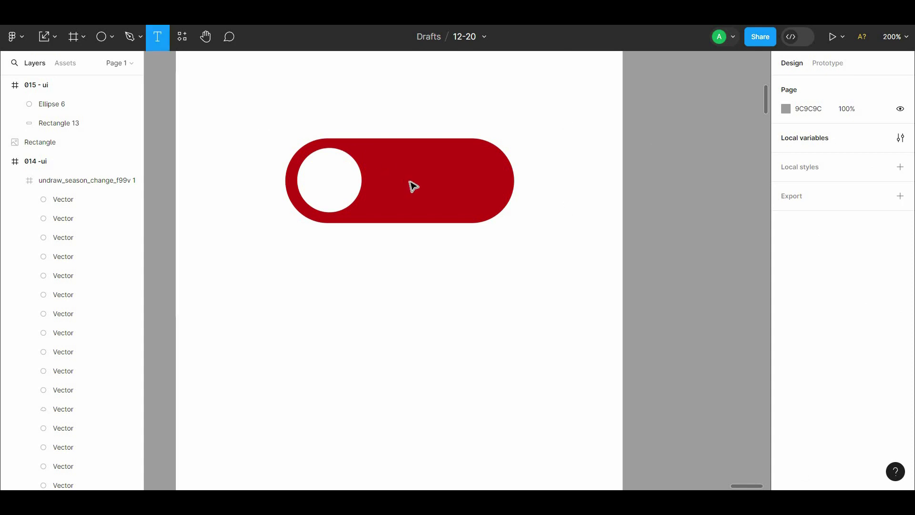
click(413, 186)
text(✖)
key(Escape)
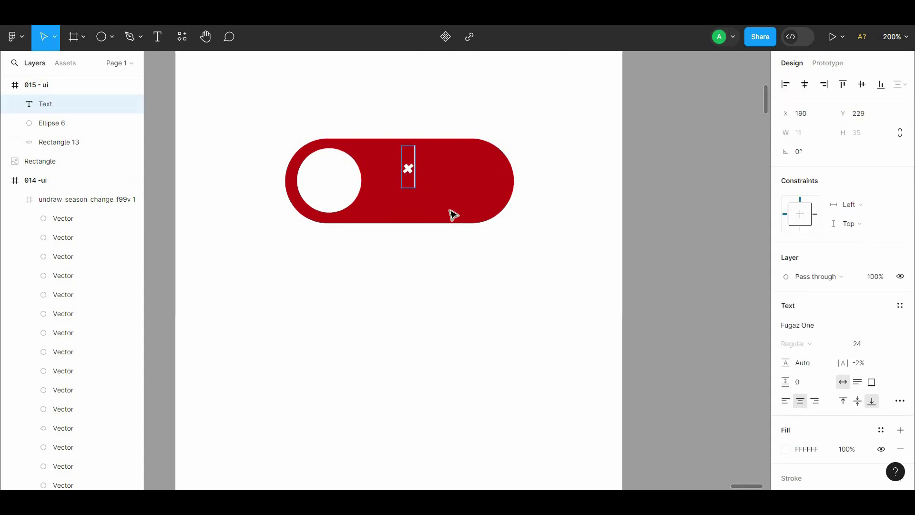
drag(409, 167, 408, 183)
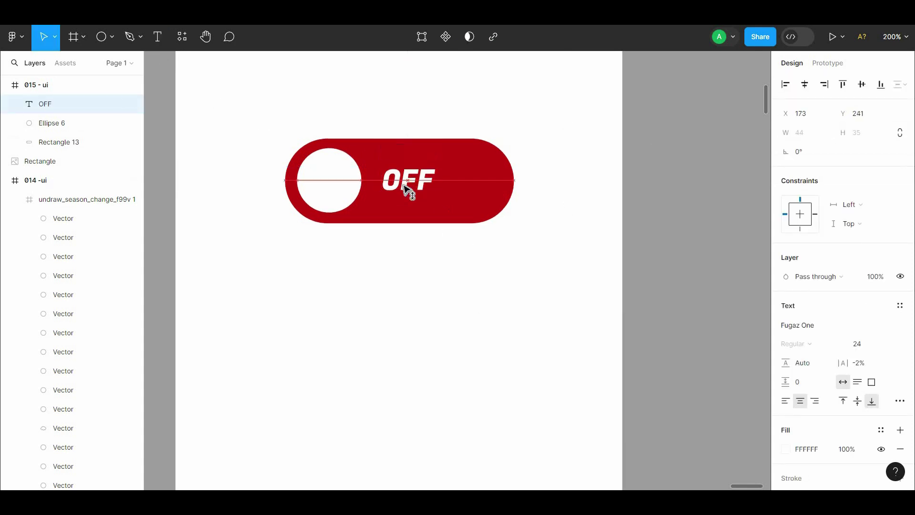
click(500, 188)
key(Escape)
Step: Shorten the red pill from its right end to fit the knob and label
click(370, 193)
shift+click(329, 180)
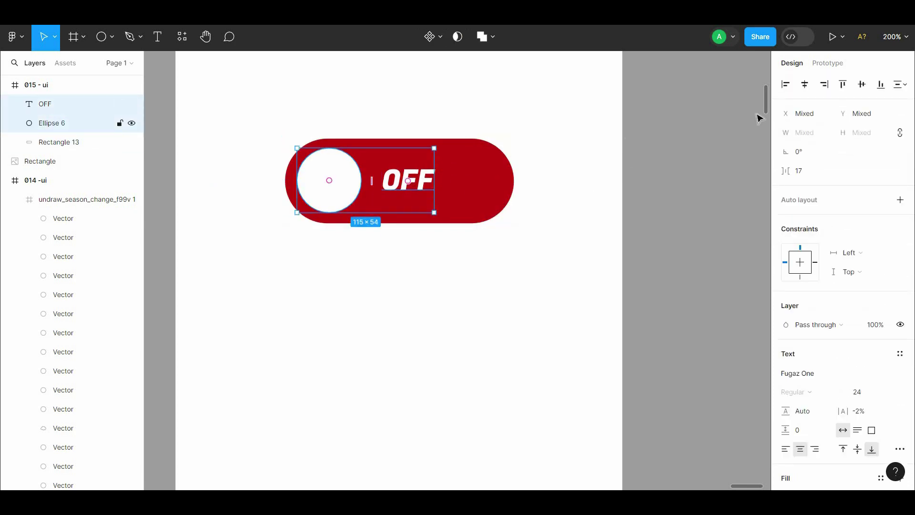
shift+click(495, 181)
click(407, 180)
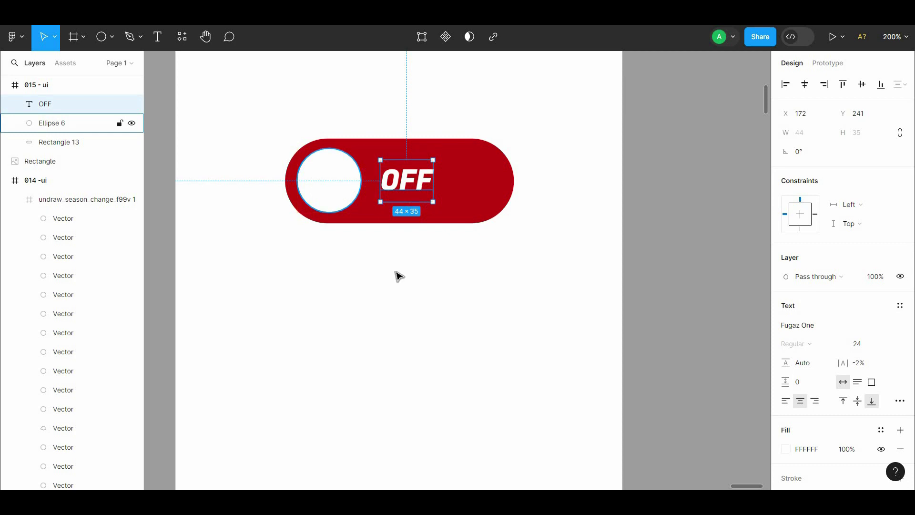
click(399, 277)
click(500, 197)
drag(512, 186, 489, 186)
key(Escape)
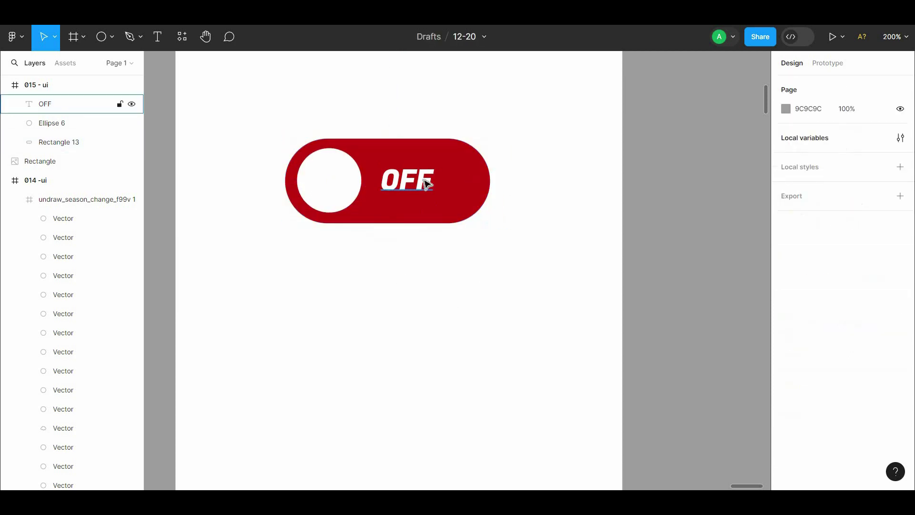
click(428, 187)
key(Escape)
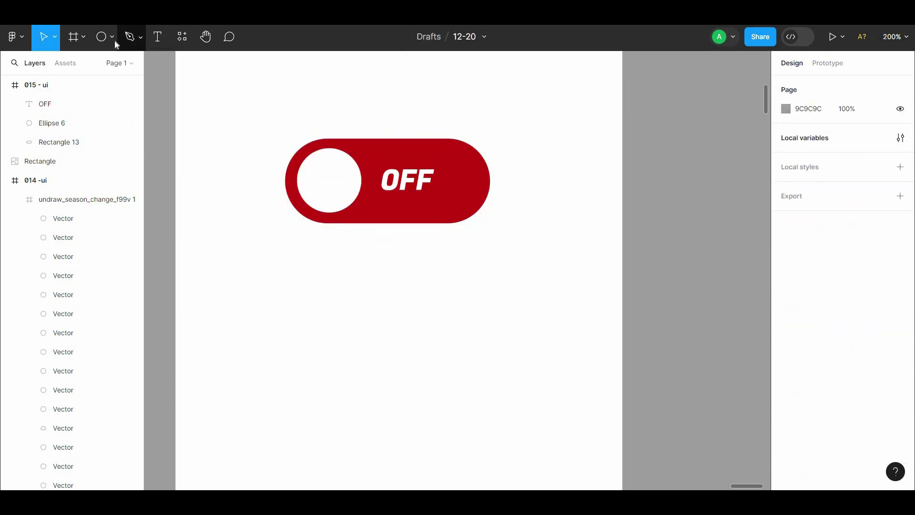
Step: Draw a 25 px line across the white knob with round end caps
click(112, 37)
click(116, 78)
mouse_move(314, 182)
mouse_down()
mouse_move(343, 182)
mouse_move(330, 182)
mouse_up()
shift+click(335, 202)
key(Escape)
click(801, 391)
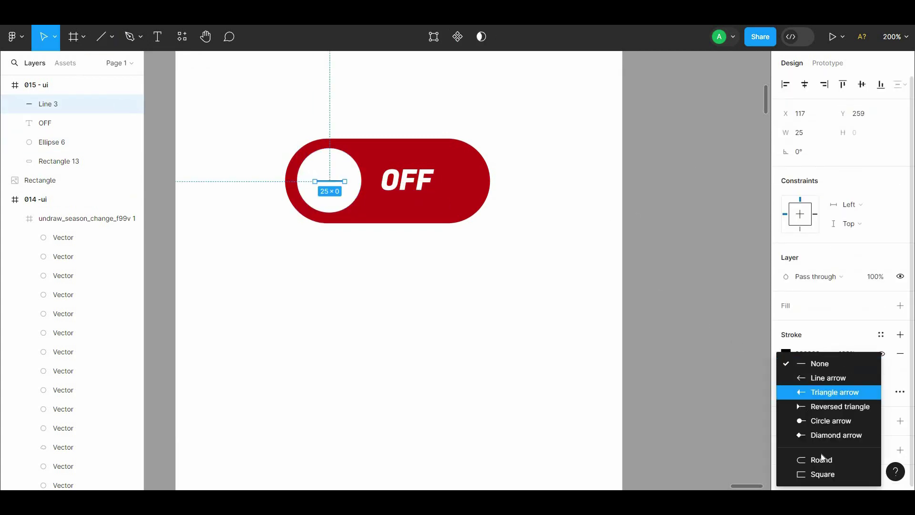
click(822, 458)
click(801, 391)
click(831, 420)
click(806, 391)
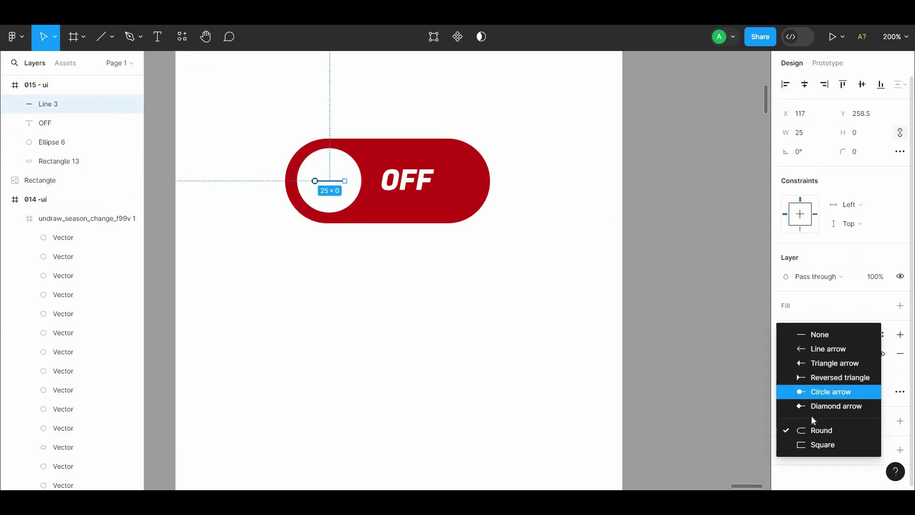
key(Escape)
Step: Set the line's stroke weight to about 7 and its colour to red C11010
drag(850, 374, 855, 375)
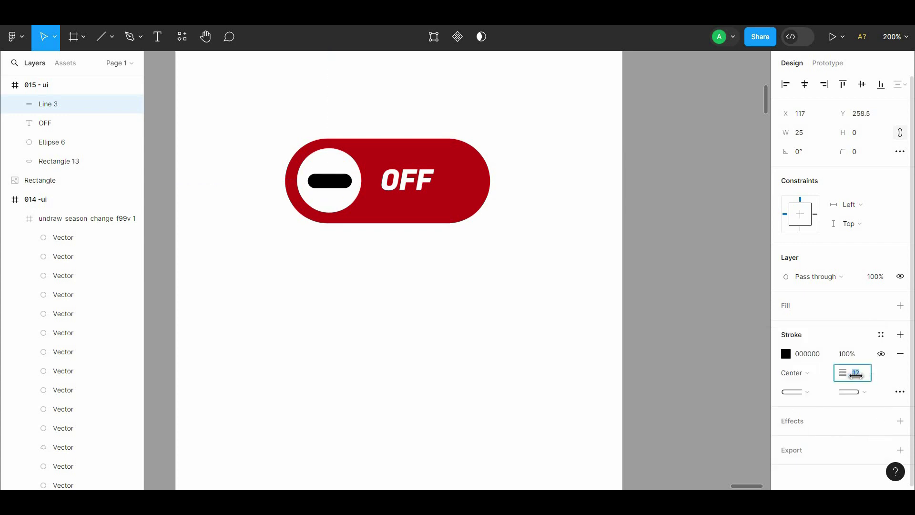
text(7)
click(787, 355)
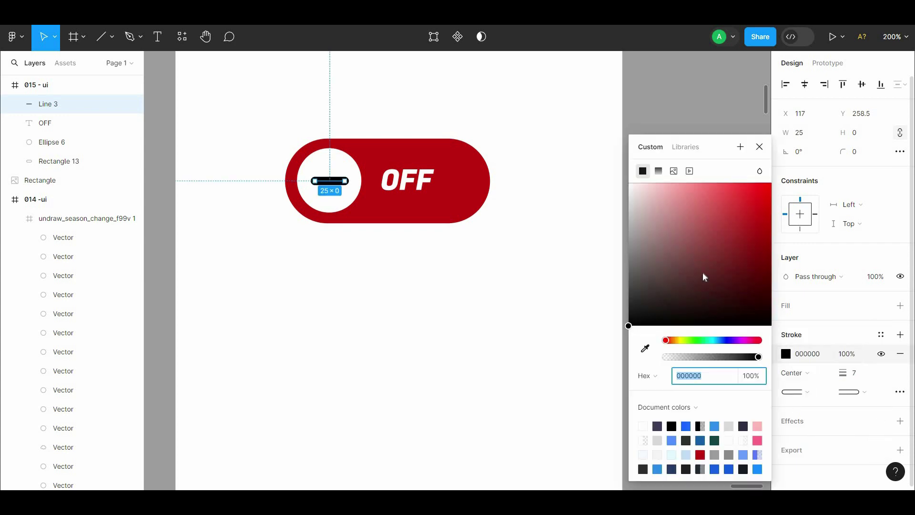
click(646, 350)
click(373, 182)
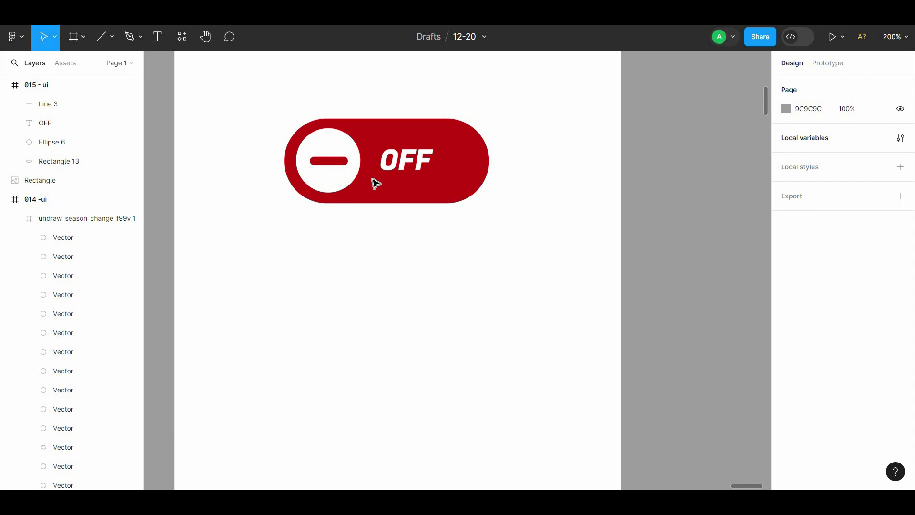
click(349, 162)
drag(349, 162, 341, 160)
key(ctrl+z)
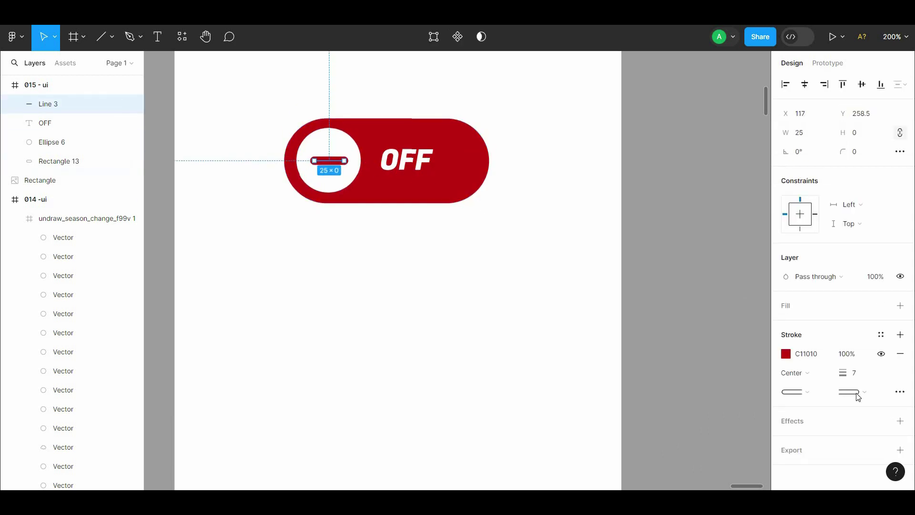
drag(844, 372, 841, 372)
click(555, 300)
Step: Duplicate the whole OFF toggle directly below the original
drag(553, 110, 255, 215)
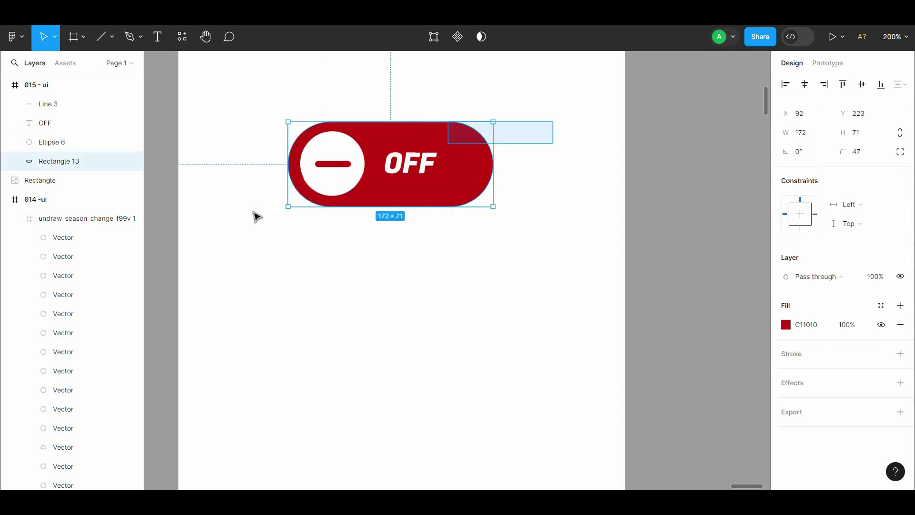
drag(425, 178, 425, 280)
click(506, 380)
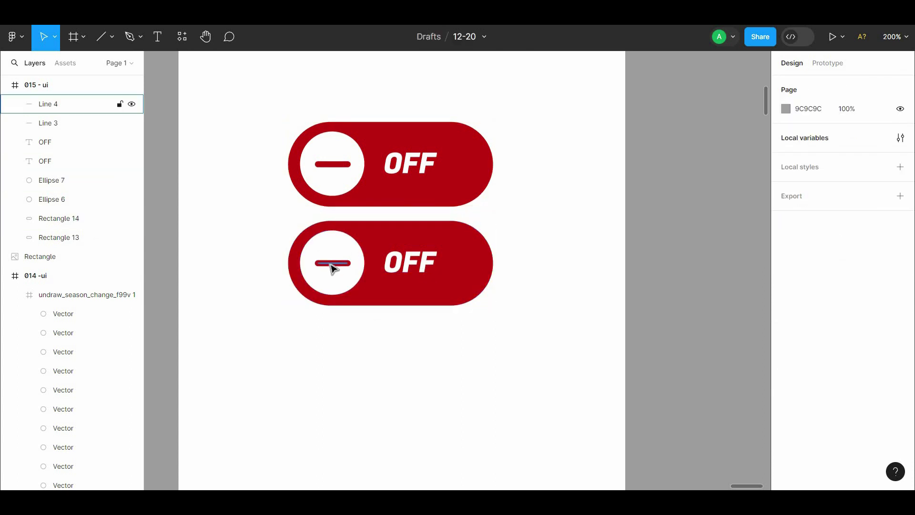
click(472, 267)
drag(598, 250, 251, 327)
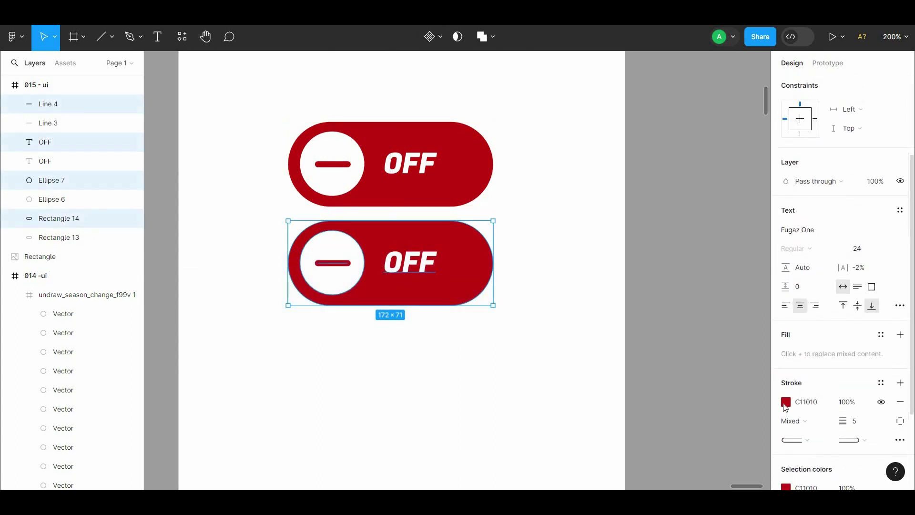
Step: Make the lower toggle green and change its label to ON
click(785, 486)
click(697, 340)
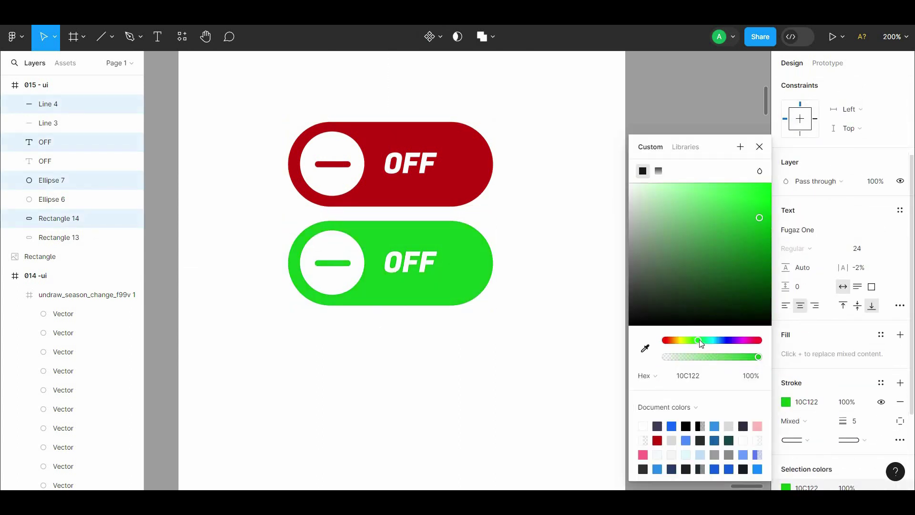
drag(697, 339, 693, 339)
click(552, 320)
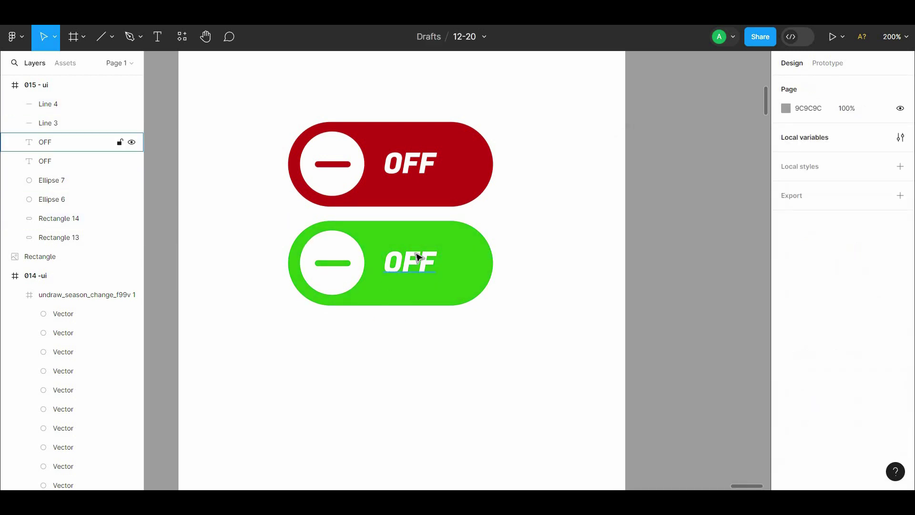
double_click(417, 260)
text(ON)
key(Escape)
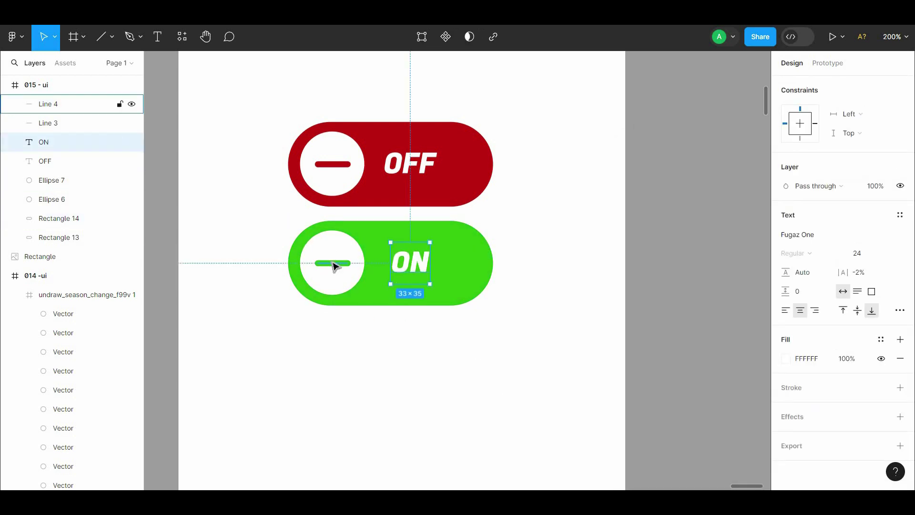
Step: Group the green knob's circle and line, then select the red knob's parts for grouping
click(337, 263)
shift+click(337, 281)
right_click(334, 269)
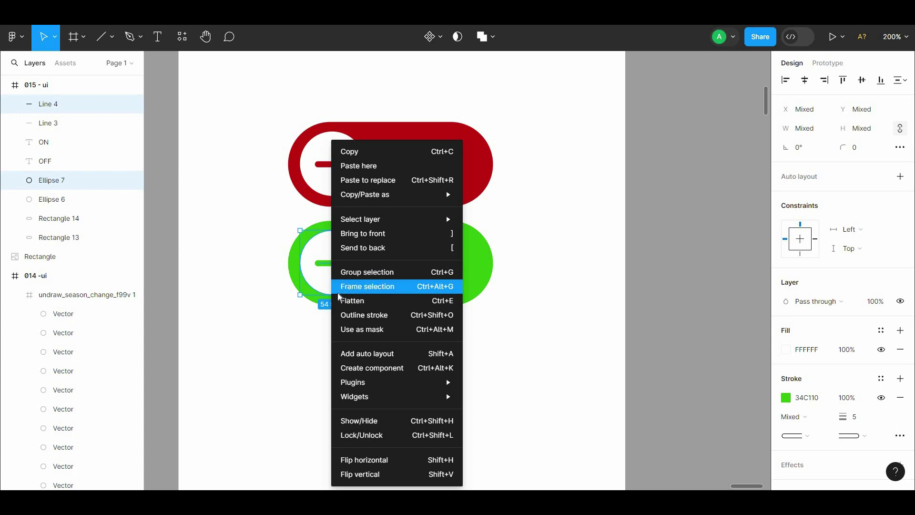
click(348, 272)
click(324, 164)
shift+click(340, 188)
right_click(336, 188)
Step: Group the red knob, then move the green knob to the toggle's right end
click(369, 272)
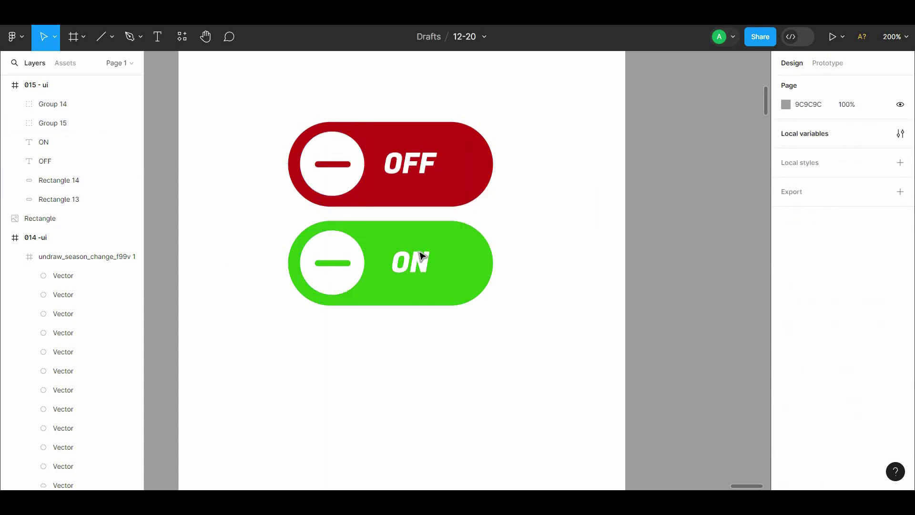
click(408, 261)
shift+click(360, 265)
drag(354, 267, 496, 269)
key(Escape)
click(310, 167)
click(439, 270)
key(shift+Left)
key(Left)
key(Left)
key(Left)
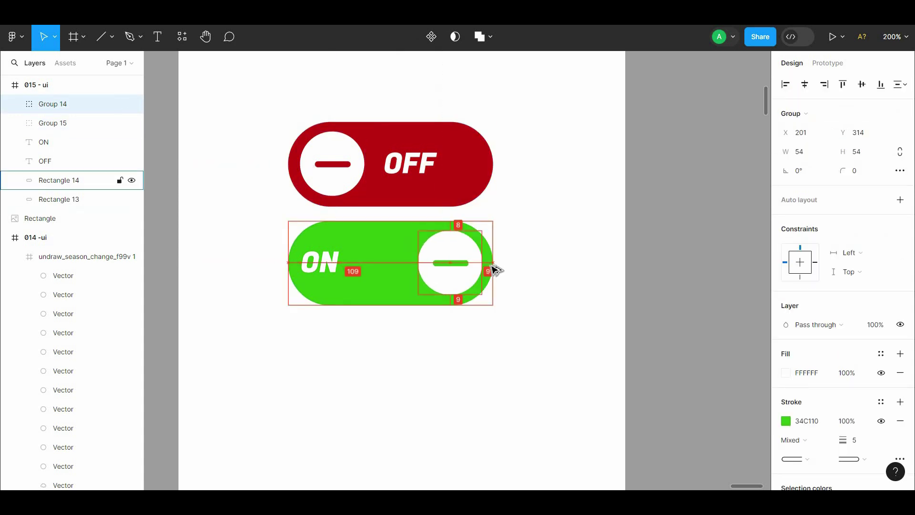
key(Escape)
Step: Position the ON label just left of the green knob
drag(326, 270, 388, 267)
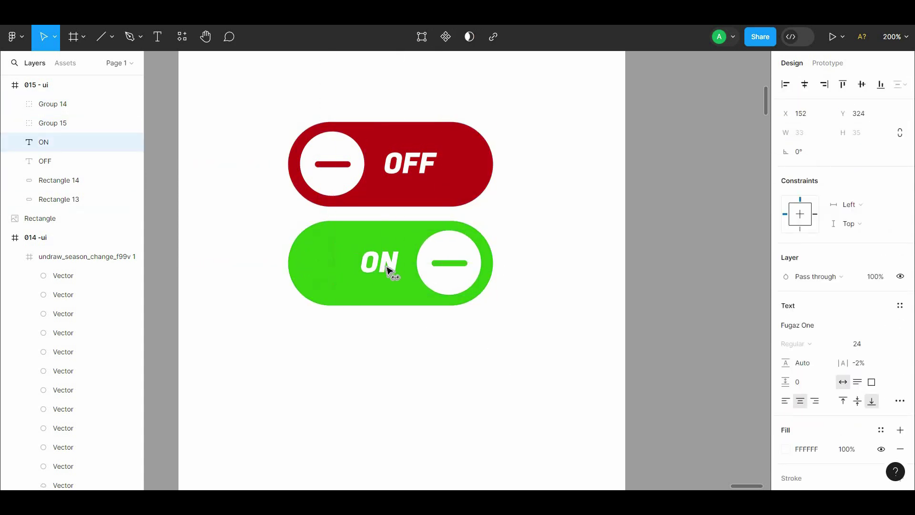
click(389, 171)
click(400, 274)
key(Left)
key(Left)
key(Left)
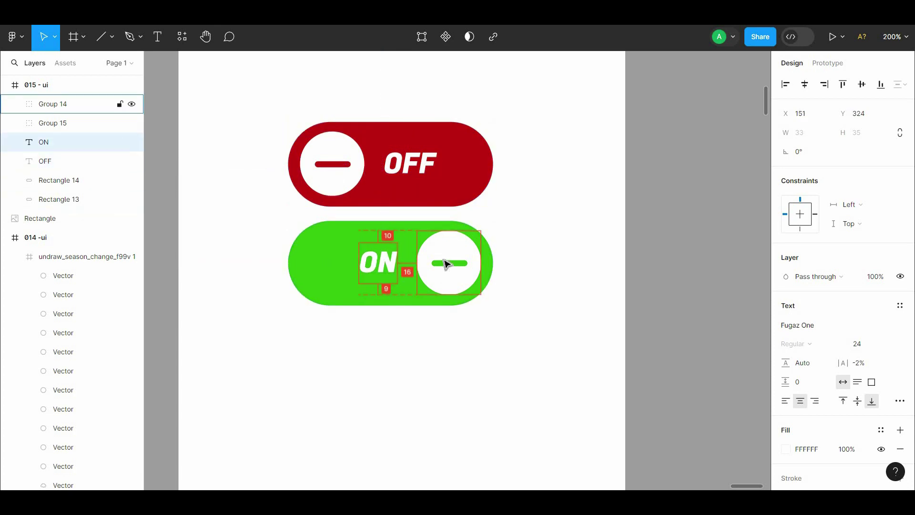
click(519, 302)
Step: Bend the green knob's line into a V, then undo and straighten it
ctrl+scroll(464, 245, up, 1)
double_click(462, 244)
ctrl+scroll(463, 246, up, 3)
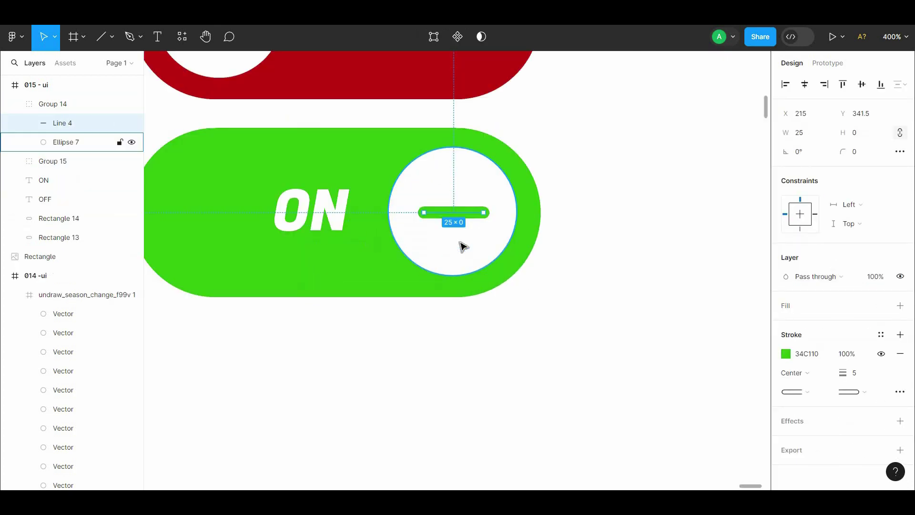
scroll(463, 245, up, 4)
double_click(470, 299)
key(Escape)
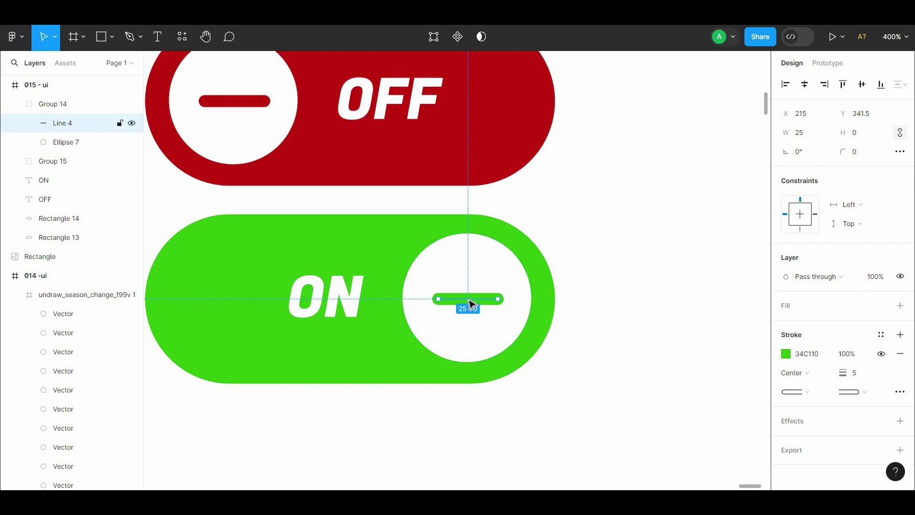
double_click(470, 300)
drag(468, 299, 471, 307)
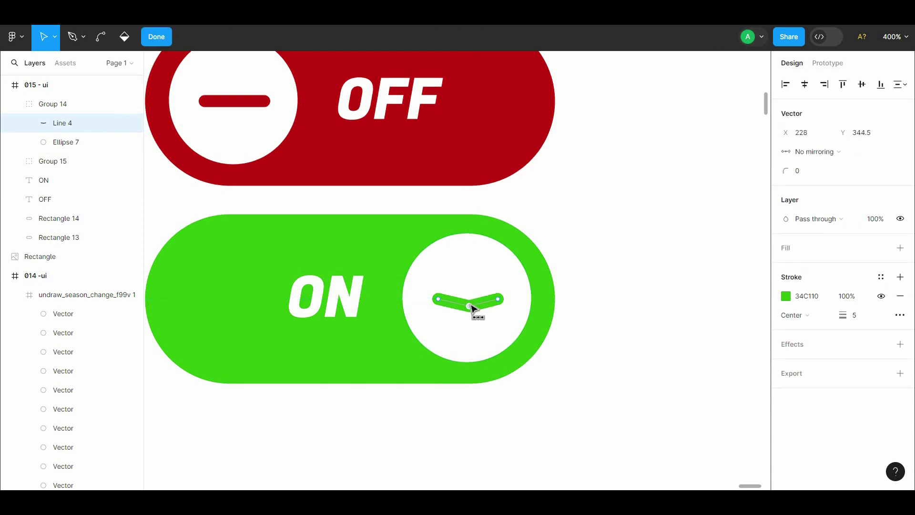
ctrl+scroll(471, 309, up, 5)
scroll(476, 311, down, 2)
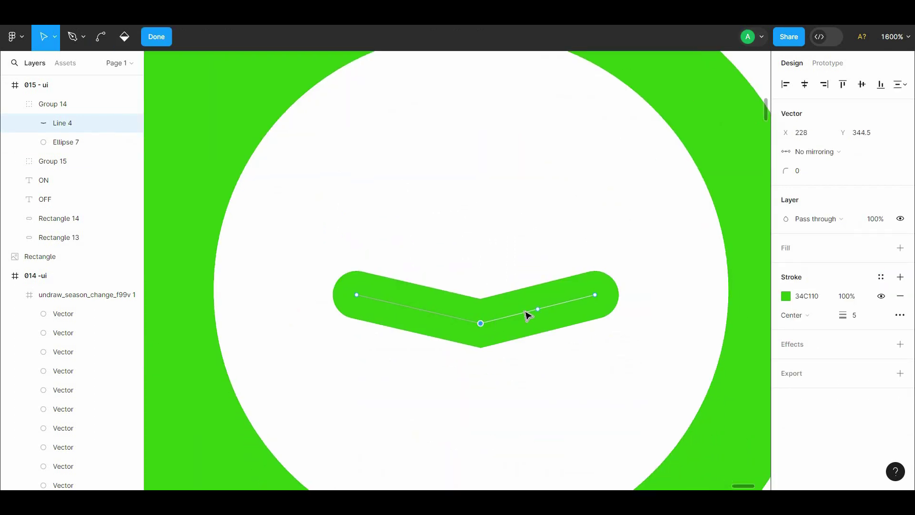
key(ctrl+z)
mouse_move(481, 322)
mouse_down()
mouse_move(482, 295)
mouse_move(475, 328)
mouse_up()
key(Escape)
Step: Curve the knob line's left and right halves down into a smile
double_click(478, 295)
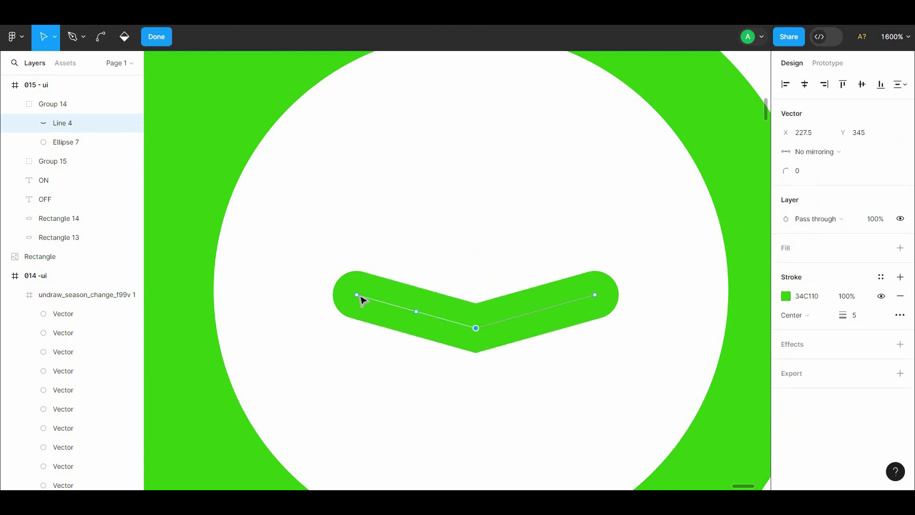
drag(415, 313, 413, 319)
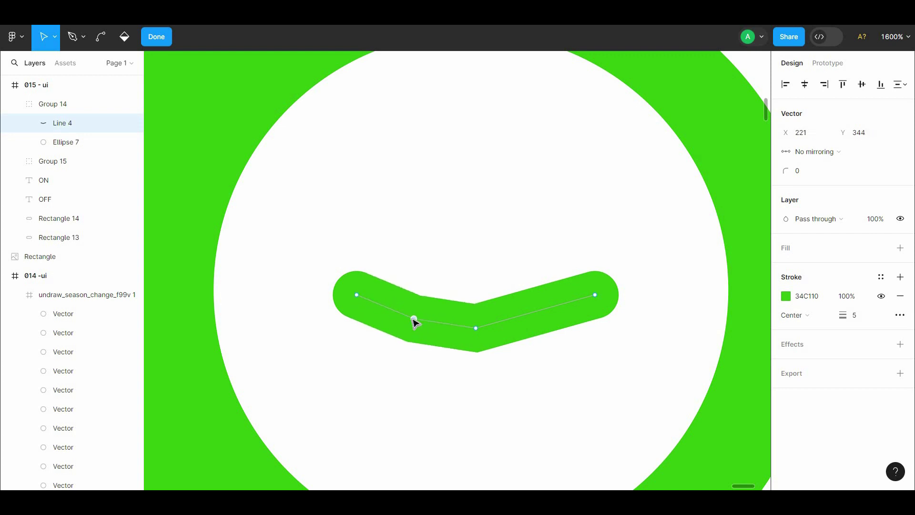
drag(540, 318, 543, 322)
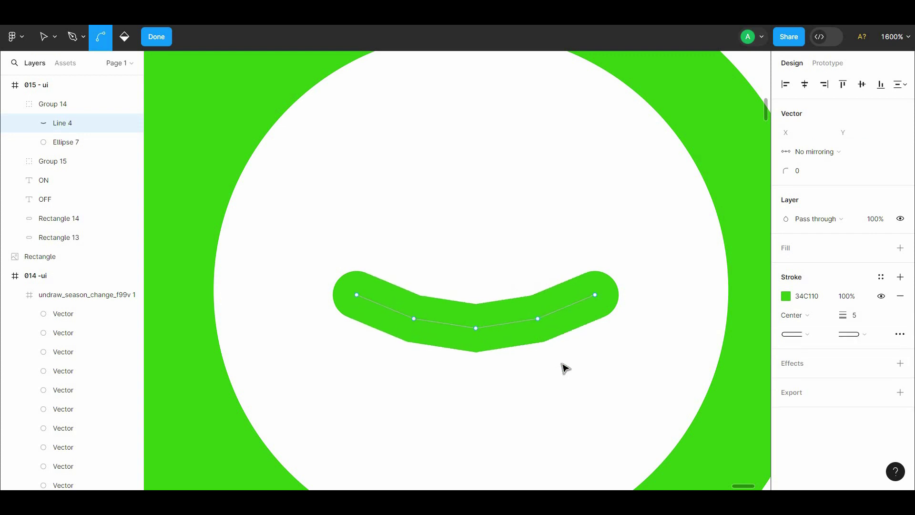
key(Escape)
scroll(564, 370, down, 5)
key(Escape)
click(481, 293)
double_click(469, 296)
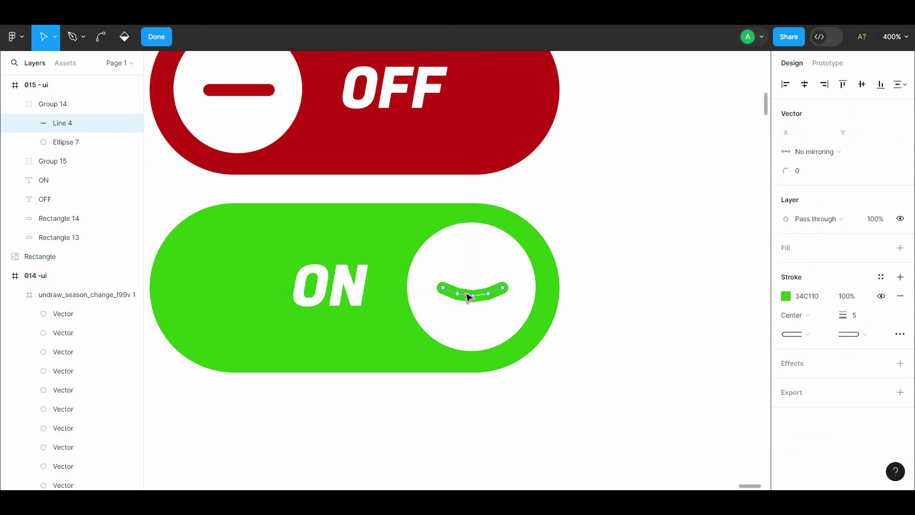
drag(473, 295, 474, 298)
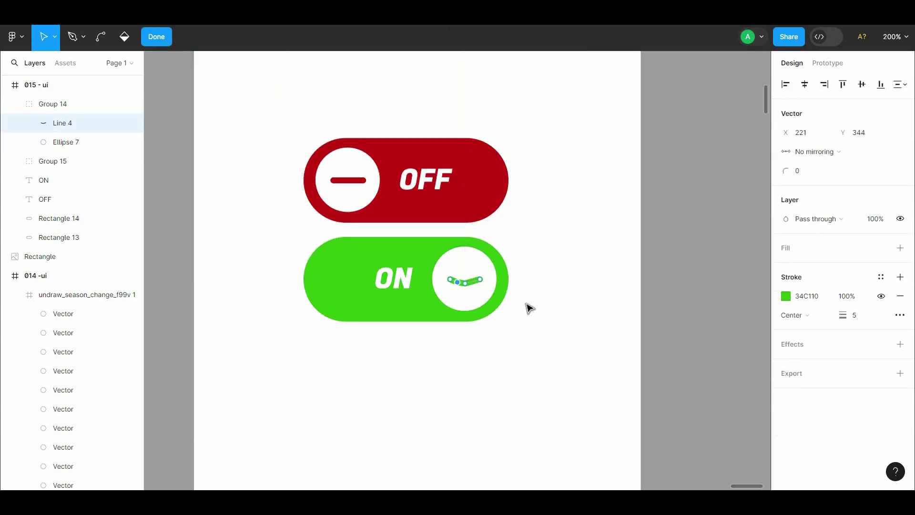
key(Escape)
Step: Delete the green knob's smile line and the red knob's minus line
key(Delete)
click(333, 180)
key(Delete)
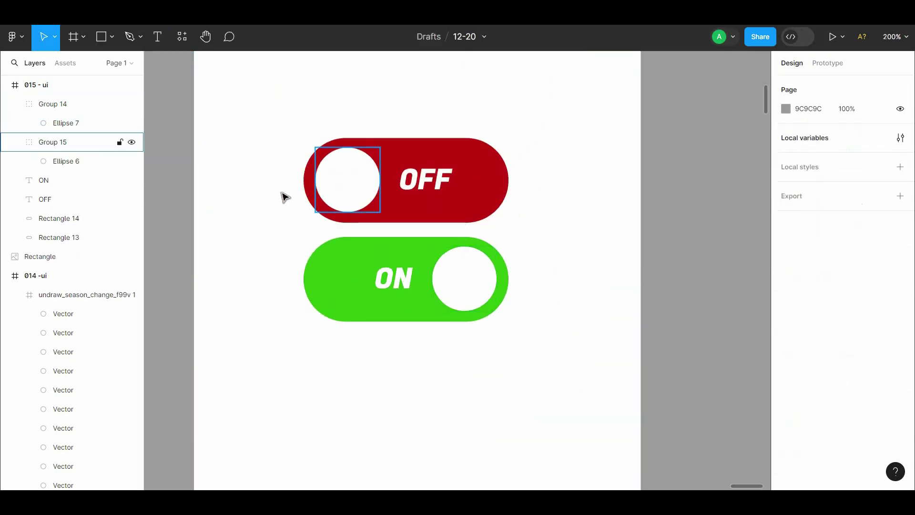
ctrl+scroll(333, 238, up, 5)
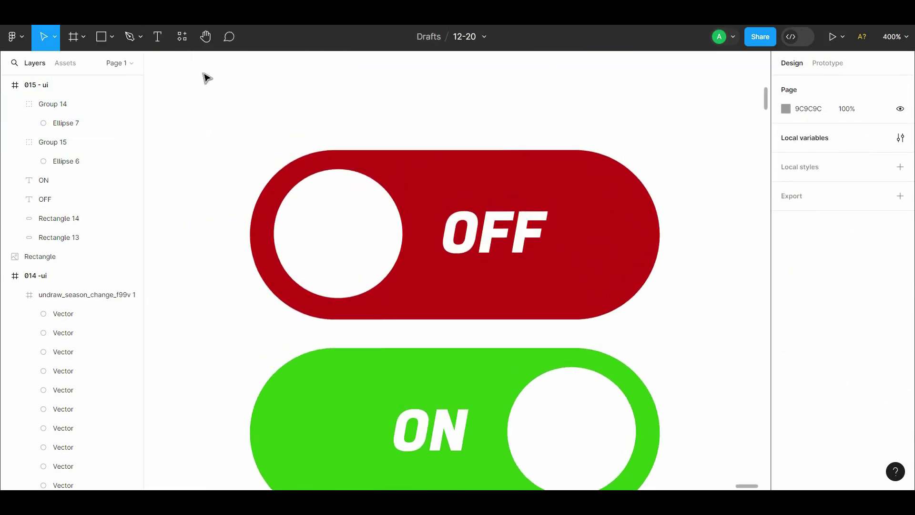
scroll(474, 200, down, 1)
Step: Draw a new line inside the red knob with the Pen tool and give it round end caps
click(129, 41)
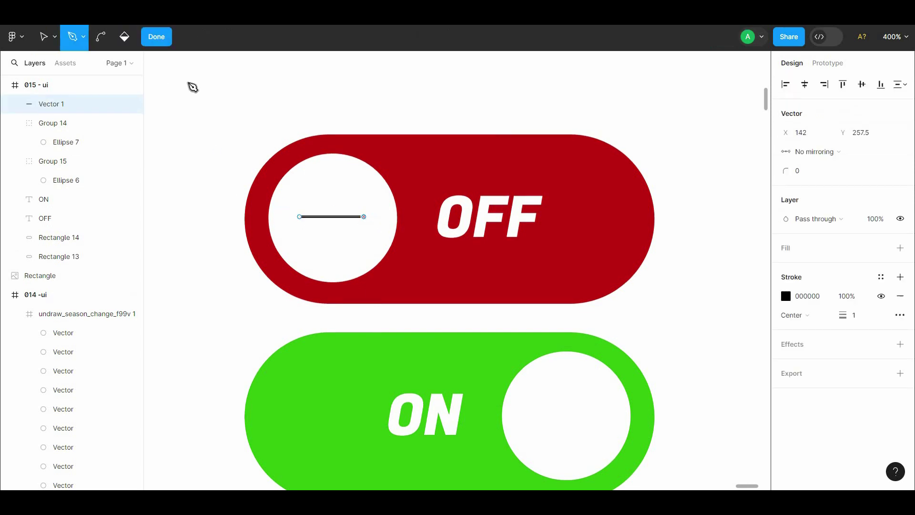
key(Escape)
click(807, 392)
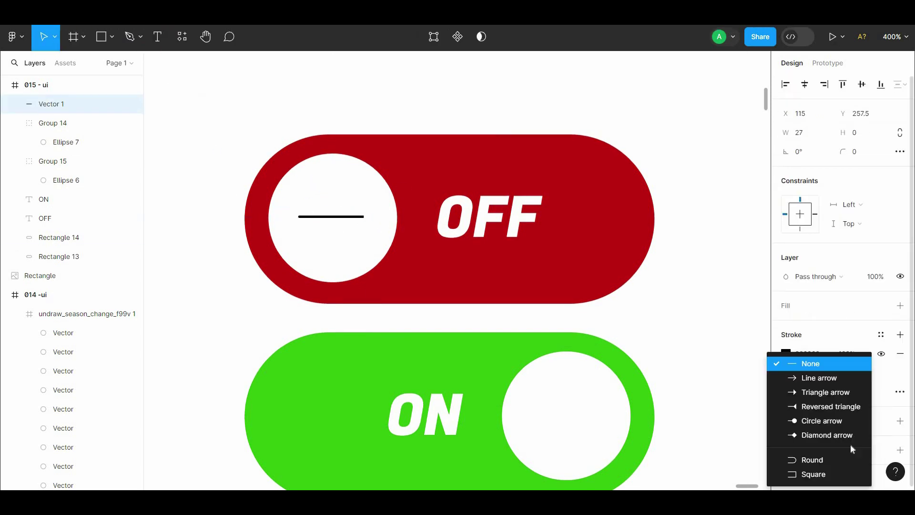
click(784, 352)
Step: Colour the line with the toggle's sampled red and thicken its stroke to 5
click(611, 286)
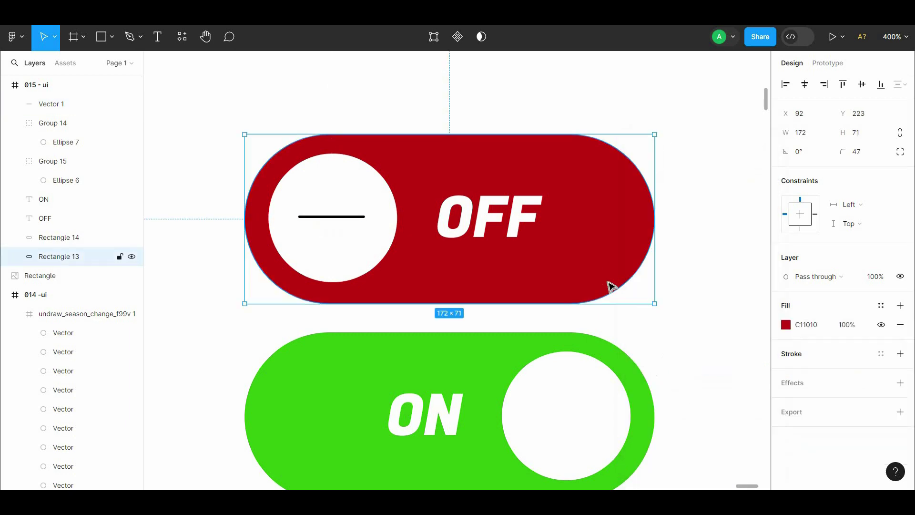
click(355, 218)
click(785, 353)
click(645, 349)
click(610, 281)
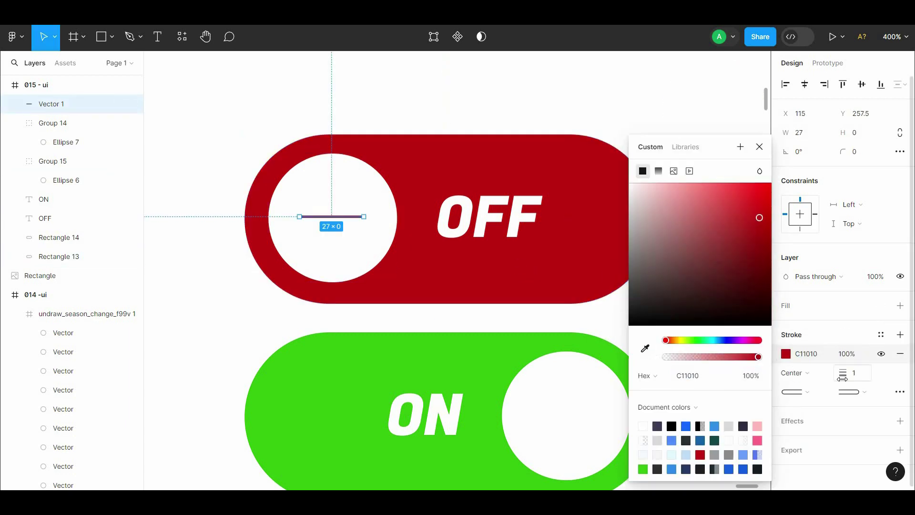
drag(842, 378, 852, 375)
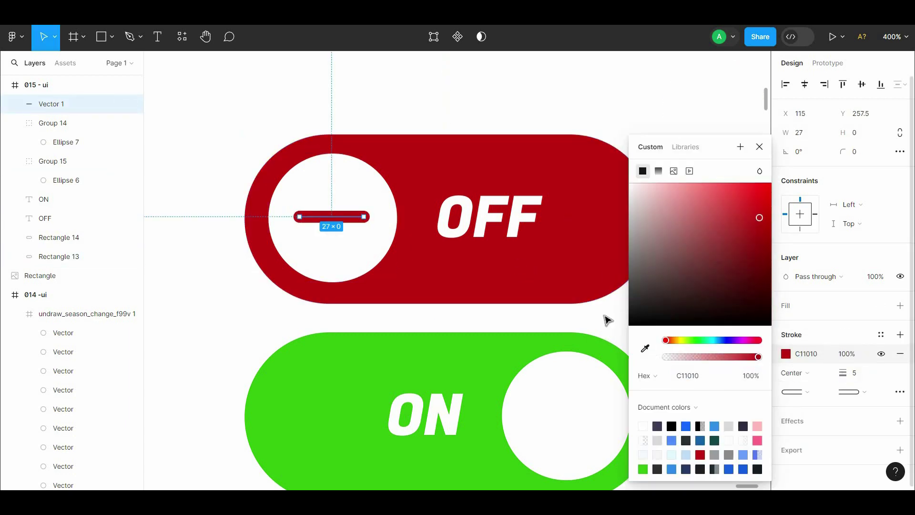
click(619, 320)
Step: Delete the green toggle's empty knob
scroll(476, 257, down, 2)
click(339, 184)
shift+click(355, 219)
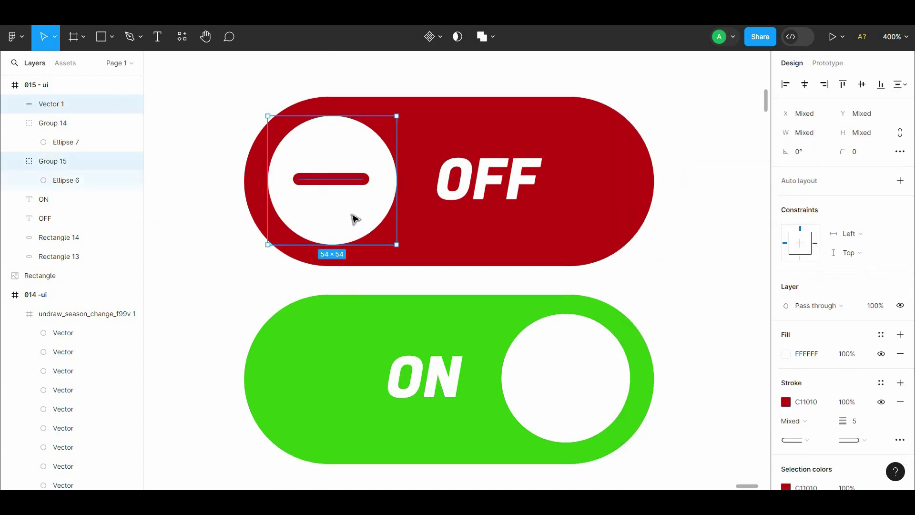
click(586, 348)
key(Delete)
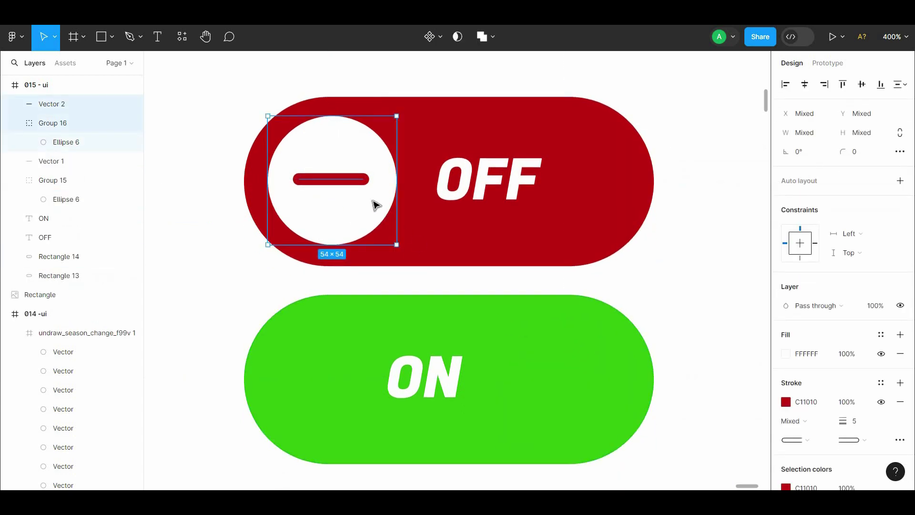
Step: Place a copy of the red knob on the green toggle and nudge both knobs into position
mouse_move(374, 202)
mouse_down()
mouse_move(383, 408)
mouse_move(619, 400)
mouse_up()
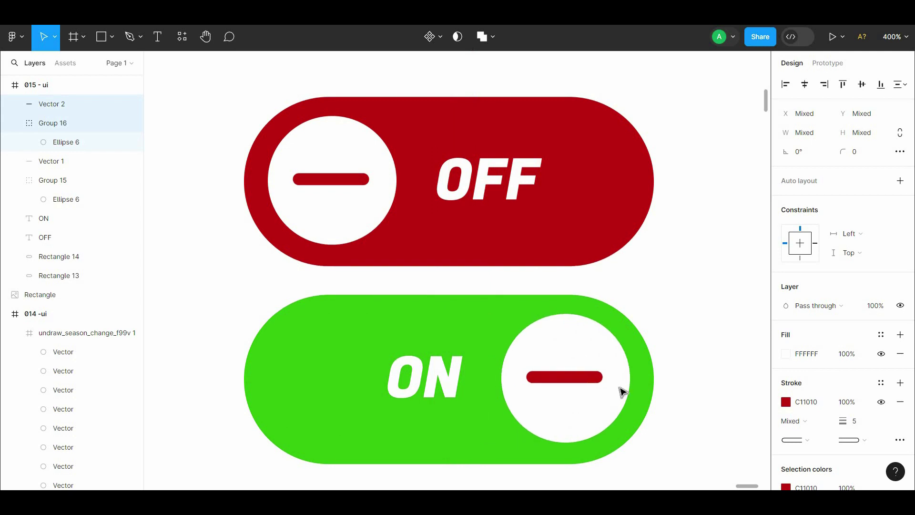
key(Left)
key(Left)
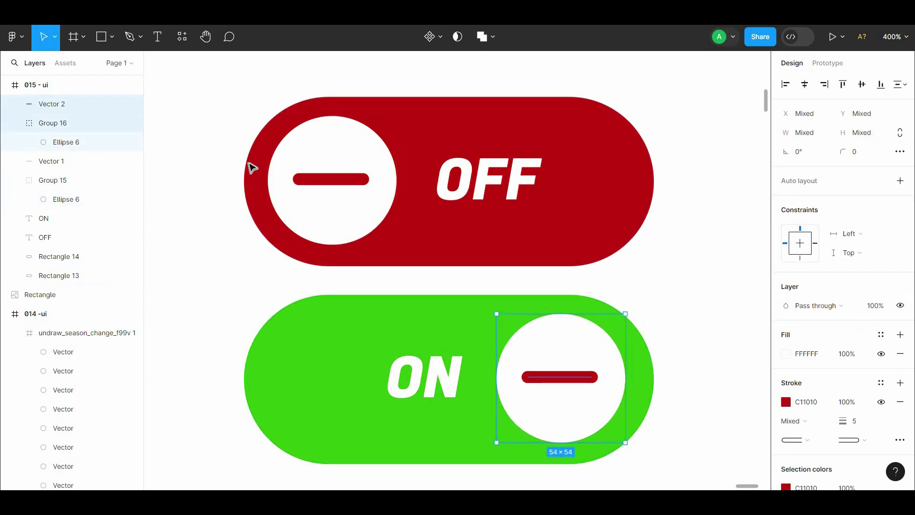
click(260, 184)
key(Tab)
key(Tab)
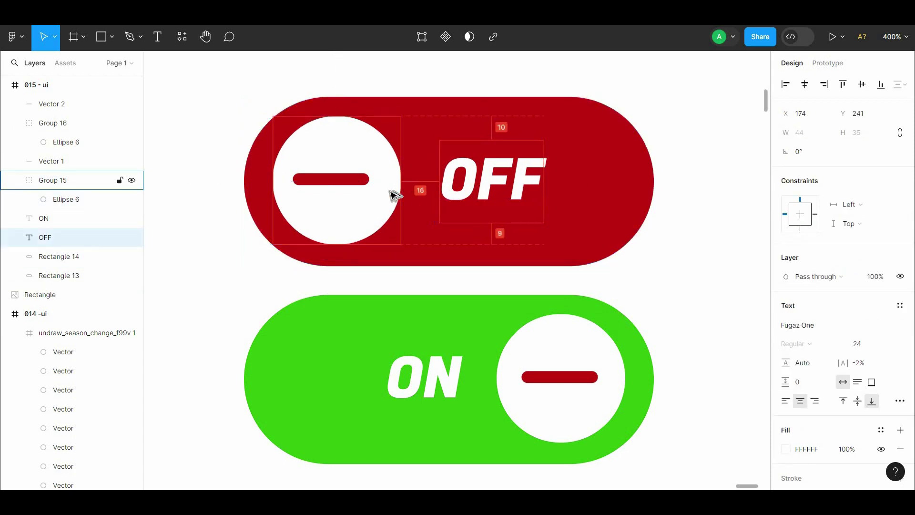
scroll(548, 334, down, 1)
Step: Recolour the copied bar with the green sampled from the ON toggle
double_click(543, 346)
click(785, 296)
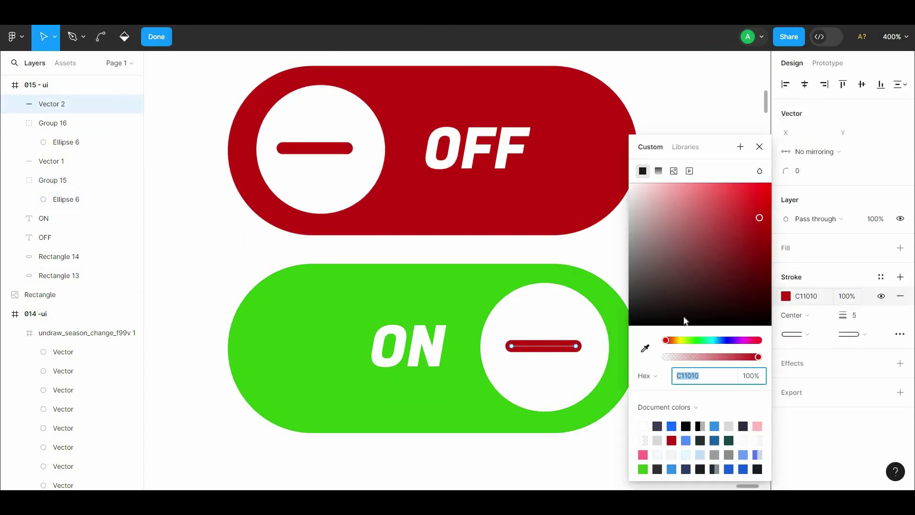
click(645, 348)
click(358, 292)
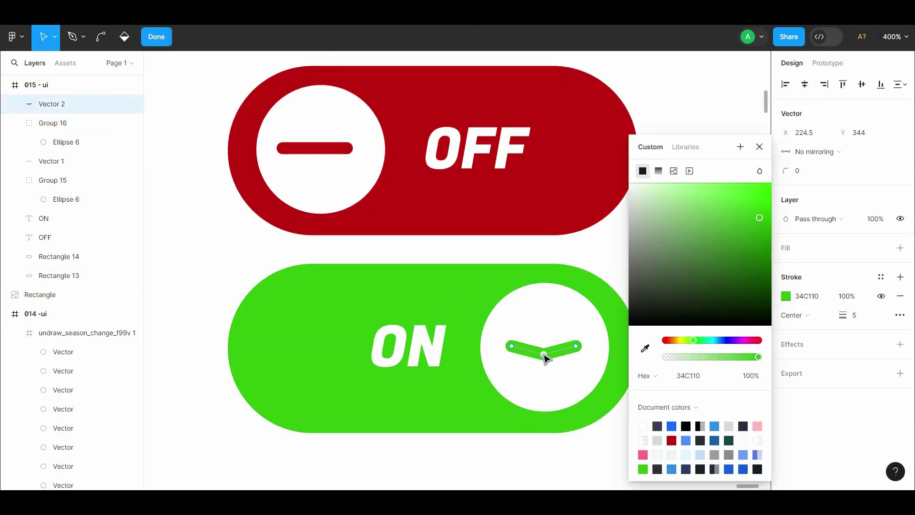
key(Escape)
double_click(573, 354)
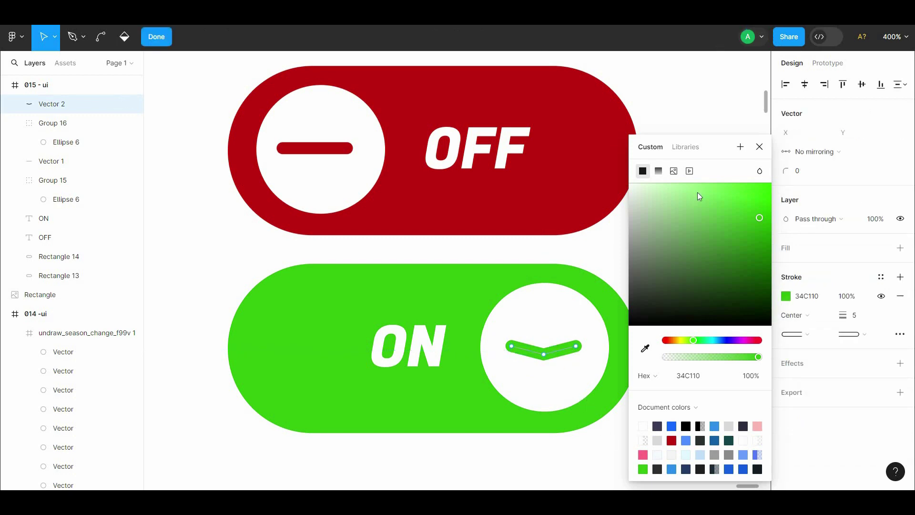
click(759, 147)
click(167, 42)
Step: Delete the old mark in the ON knob and draw a new curved smile path
scroll(510, 269, down, 2)
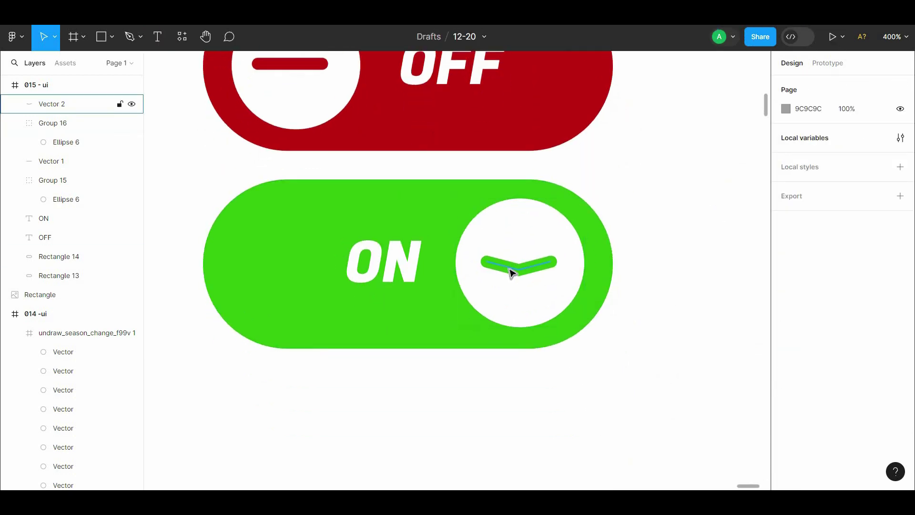
click(517, 269)
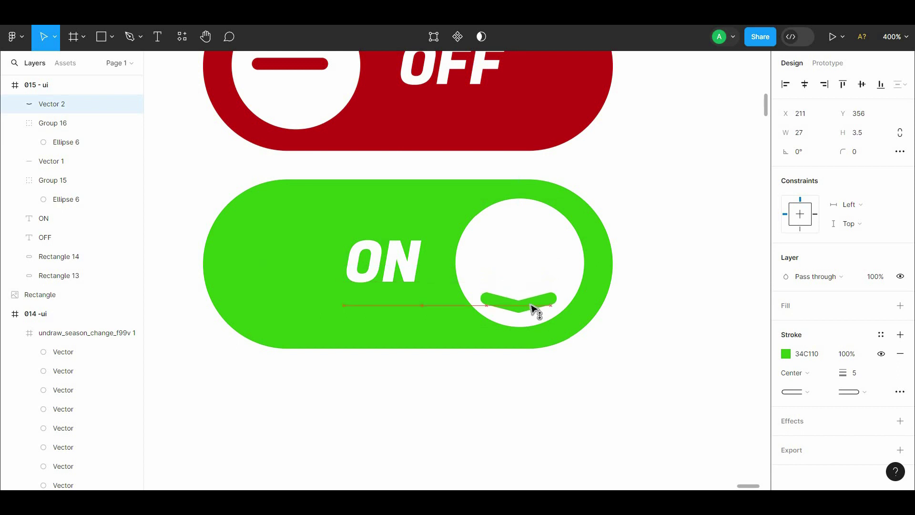
drag(526, 270, 528, 310)
key(Delete)
drag(475, 283, 490, 299)
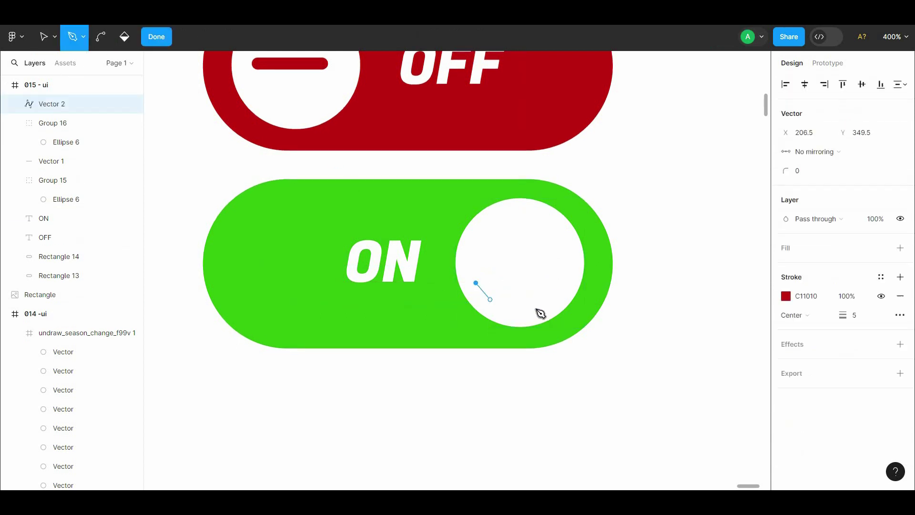
drag(563, 287, 603, 233)
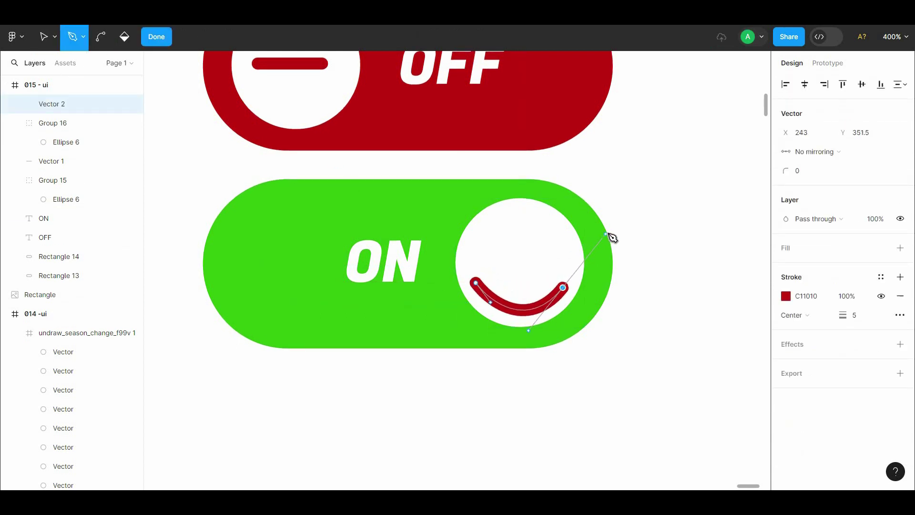
click(157, 38)
Step: Resize the smile, make its curve shallower, and set its stroke to green 34C110
drag(564, 283, 566, 275)
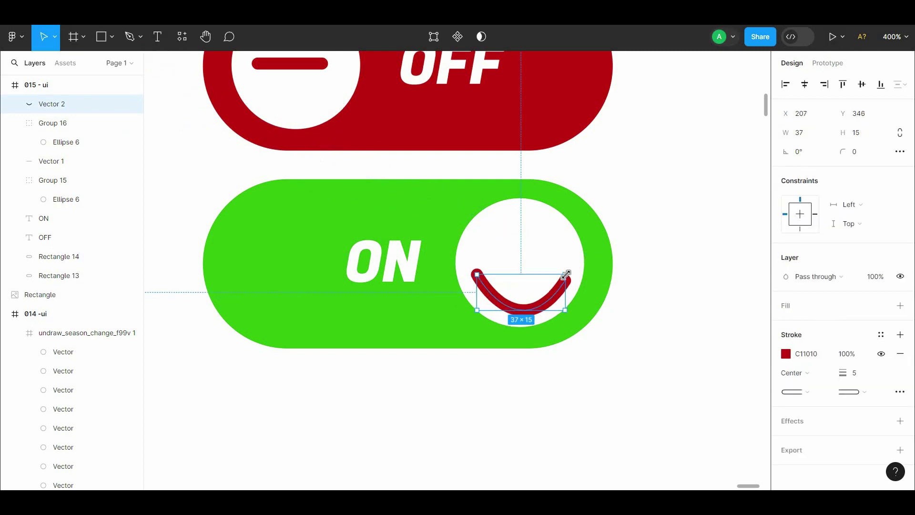
double_click(497, 303)
click(479, 281)
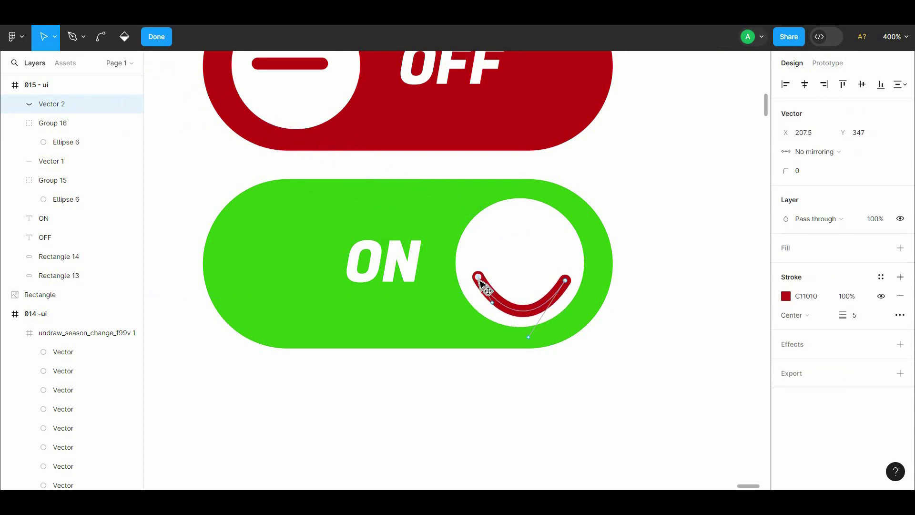
drag(528, 338, 529, 330)
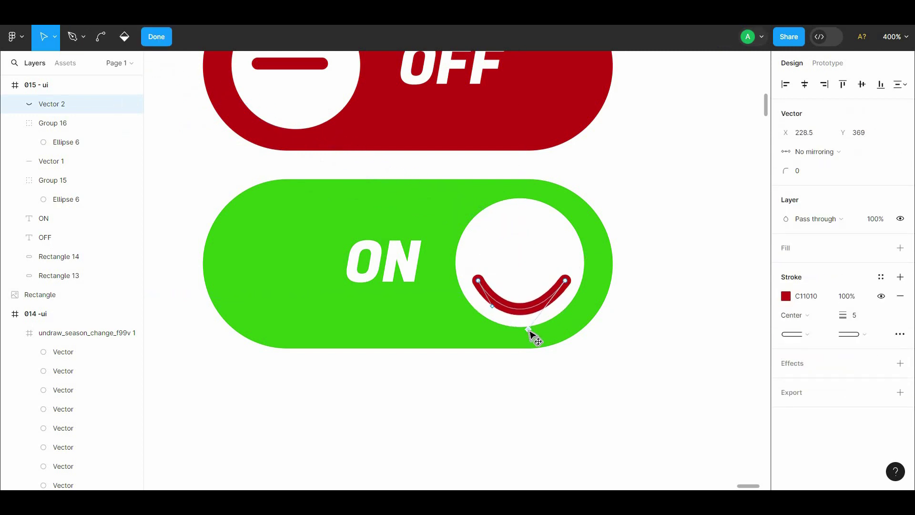
key(Escape)
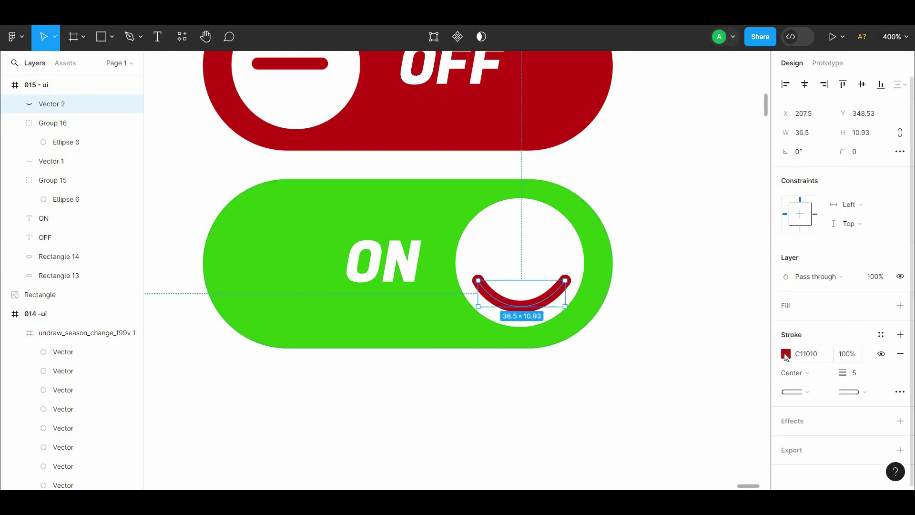
click(786, 354)
click(645, 349)
click(443, 339)
click(443, 382)
Step: Reshape the ON knob's smile into a 34×9 curve by adjusting its Bezier handles
scroll(547, 362, down, 5)
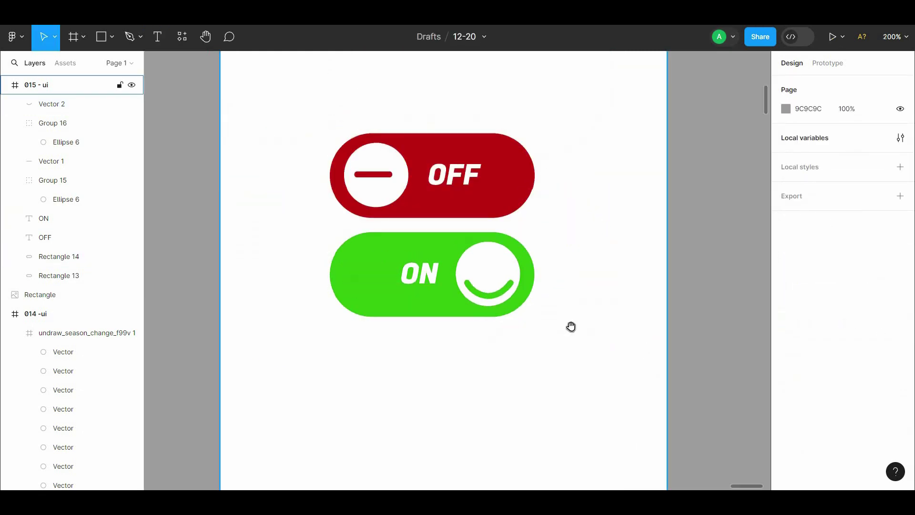
scroll(509, 330, up, 5)
click(514, 296)
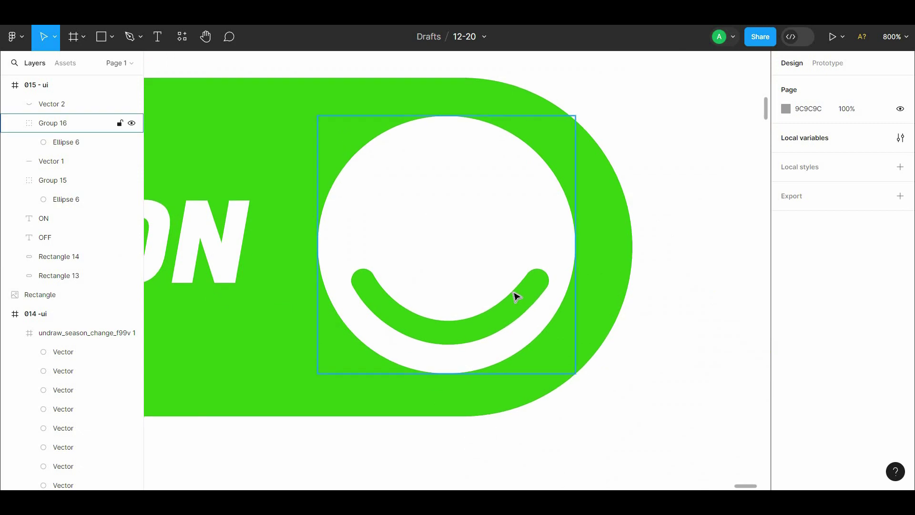
double_click(537, 284)
mouse_move(390, 335)
mouse_down()
mouse_move(428, 362)
mouse_move(478, 358)
mouse_up()
key(ctrl+z)
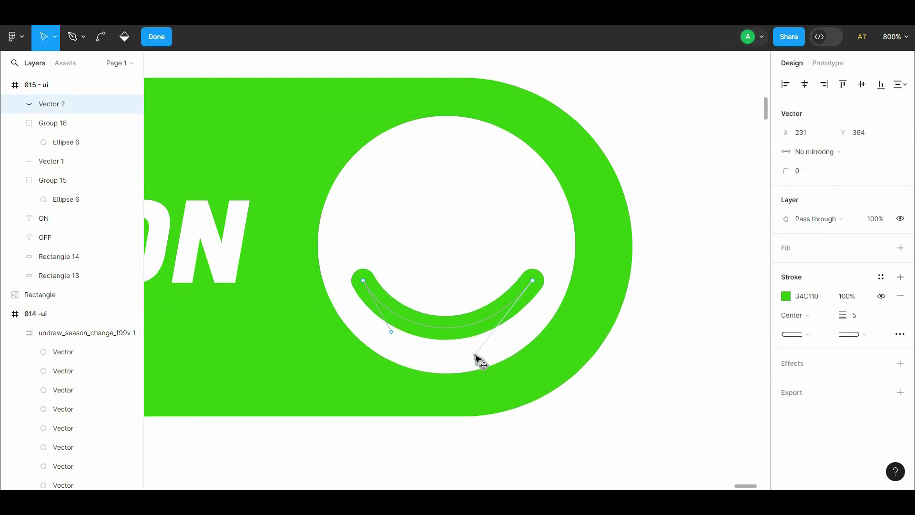
key(Escape)
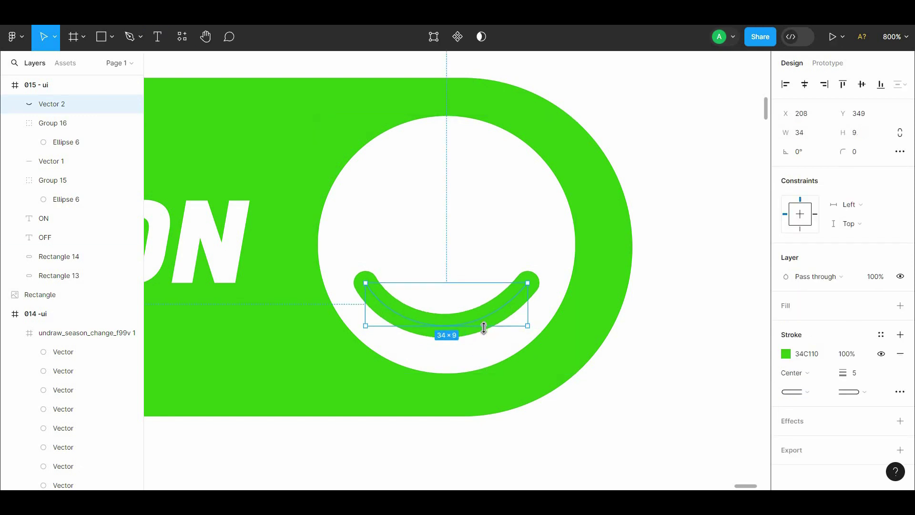
key(Escape)
Step: Zoom out and inspect the OFF knob's minus bar and the ON knob's smile
key(minus)
drag(429, 358, 410, 359)
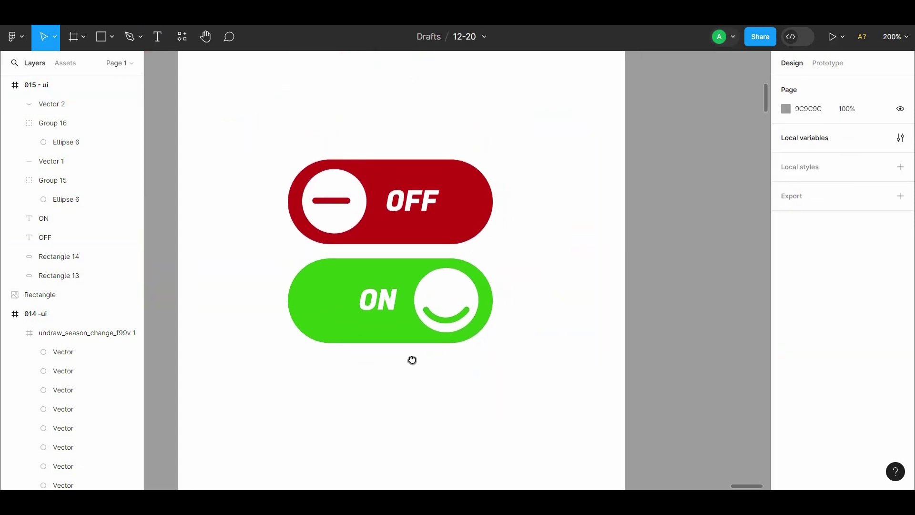
click(340, 206)
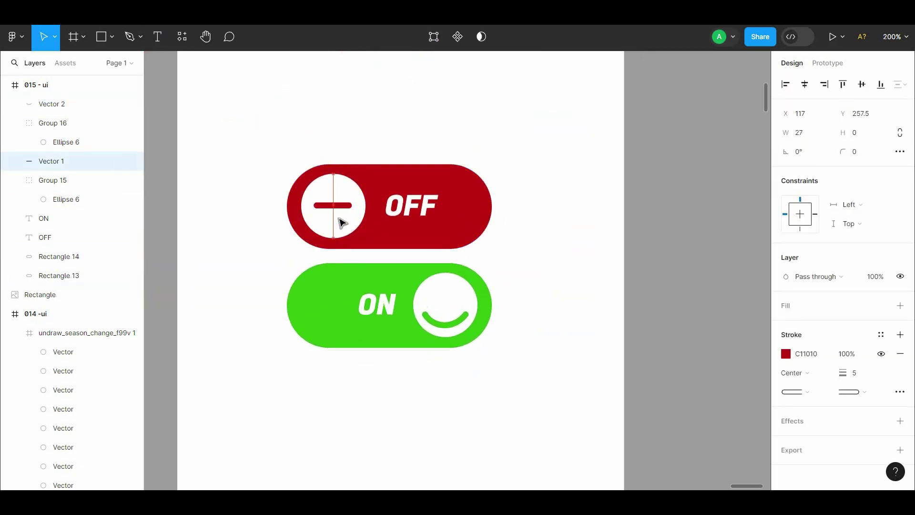
shift+click(342, 222)
click(493, 313)
click(455, 322)
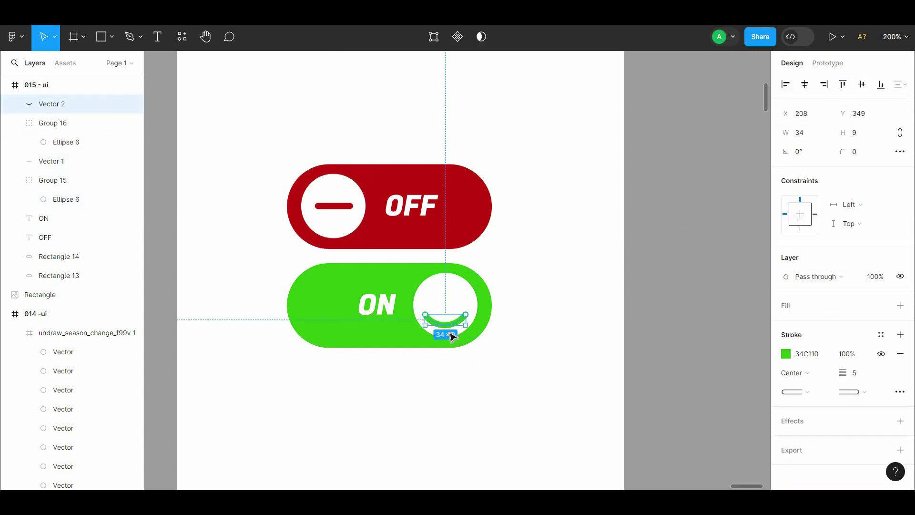
click(686, 184)
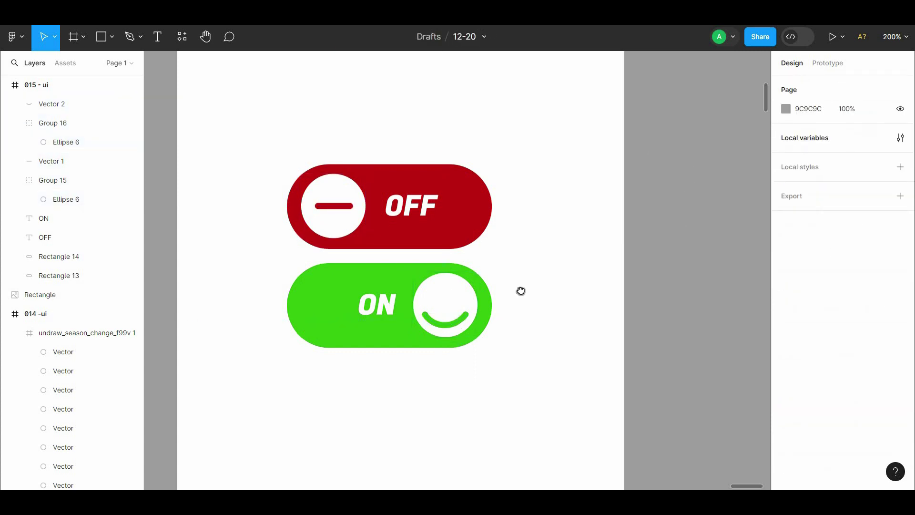
drag(521, 291, 549, 252)
scroll(500, 352, up, 1)
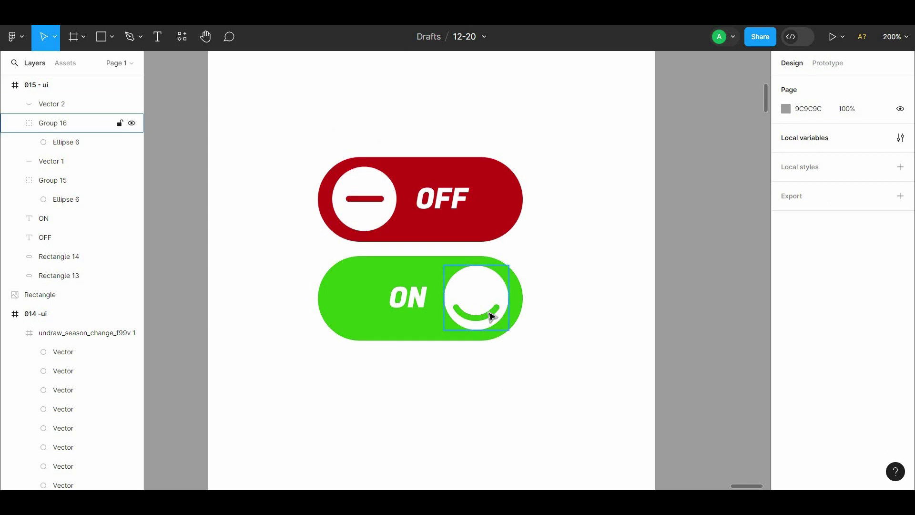
Step: Add drop shadows to the ON and OFF knobs
click(466, 296)
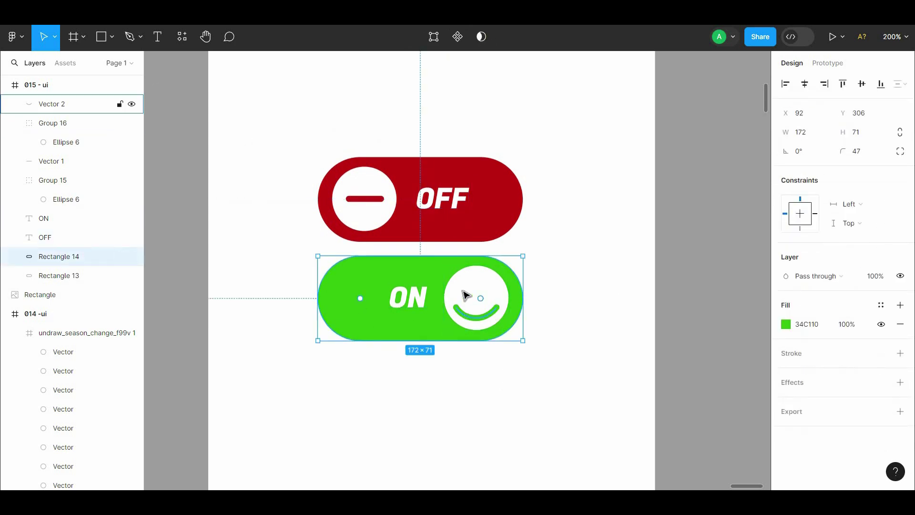
scroll(825, 418, down, 2)
click(900, 417)
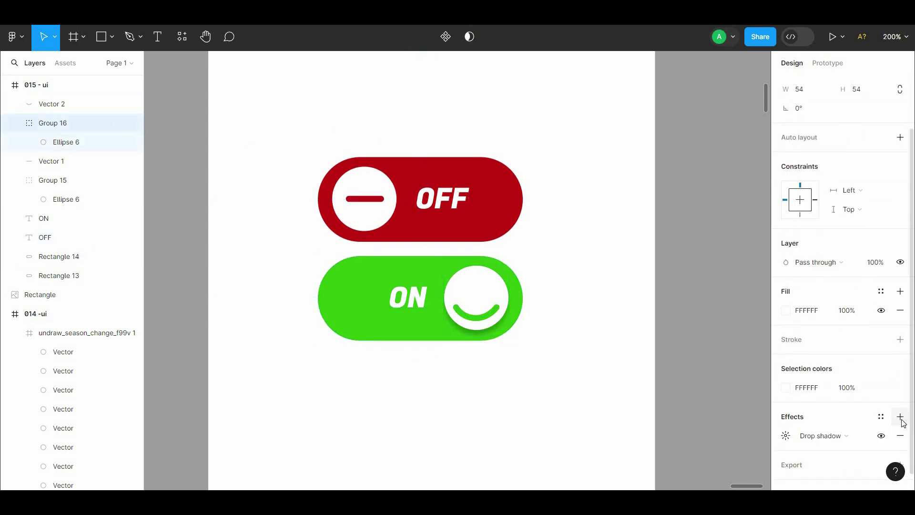
click(365, 199)
click(900, 417)
click(606, 392)
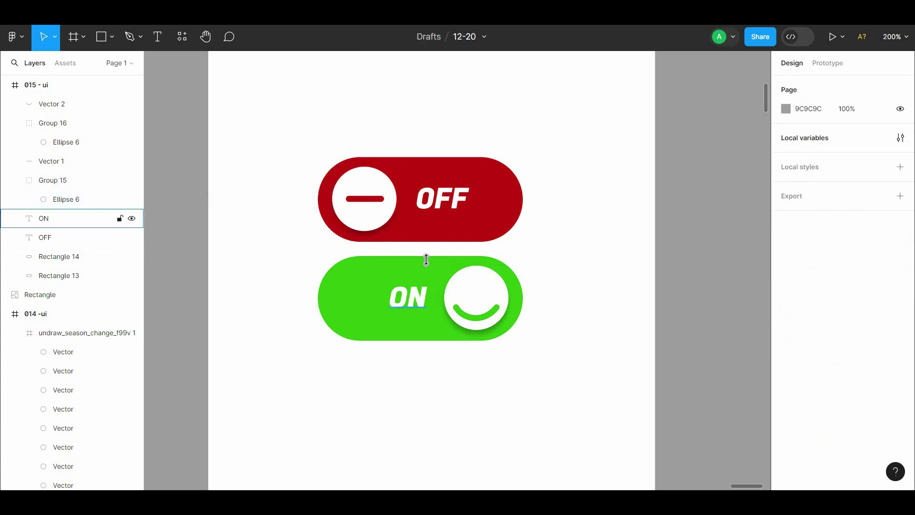
Step: Add a drop shadow to both the ON and OFF labels
click(44, 218)
shift+click(44, 237)
scroll(911, 447, down, 3)
click(900, 416)
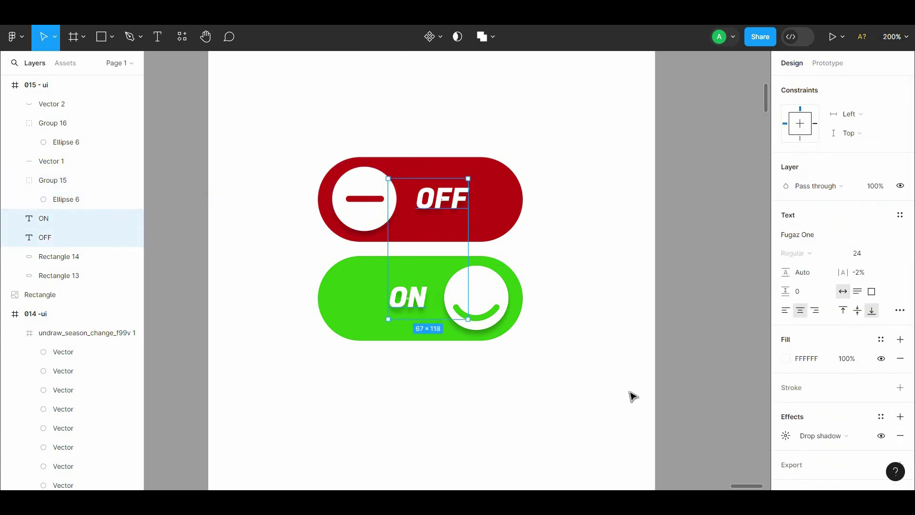
click(633, 394)
click(404, 310)
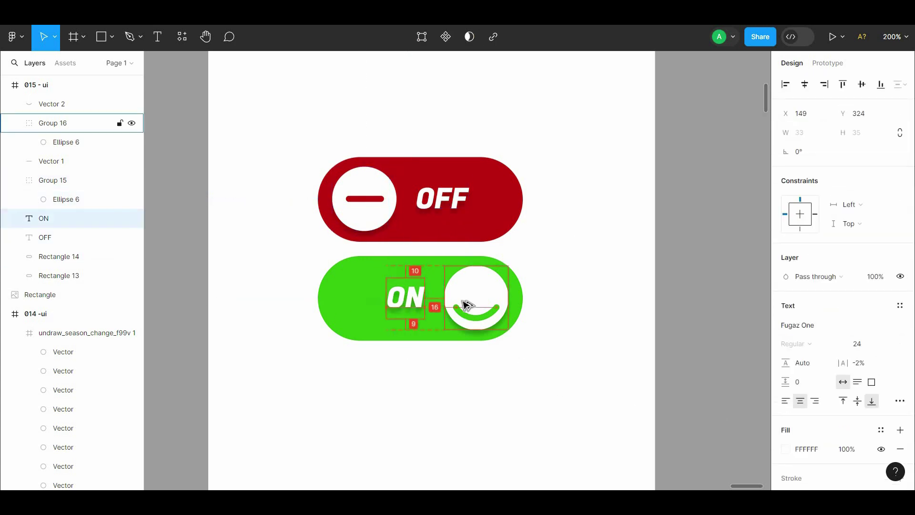
click(492, 422)
Step: Set both the ON and OFF labels to font size 32
click(415, 298)
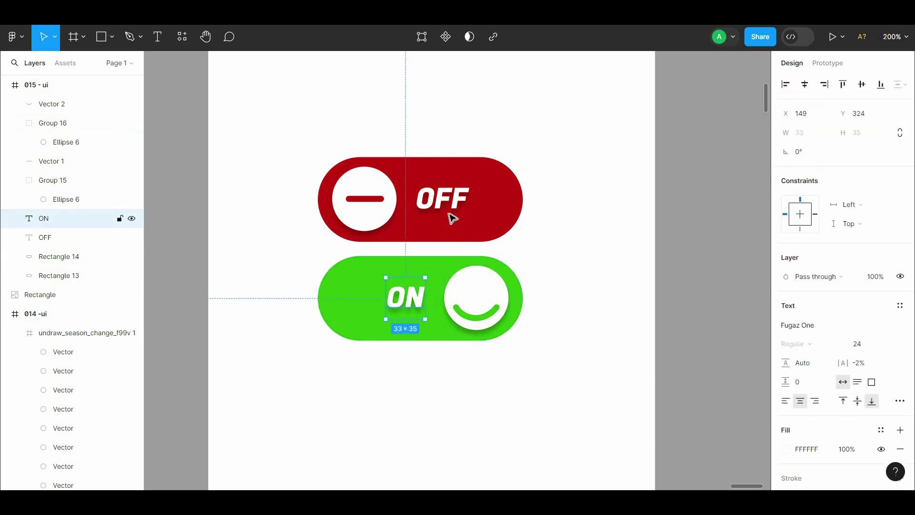
shift+click(450, 203)
click(889, 393)
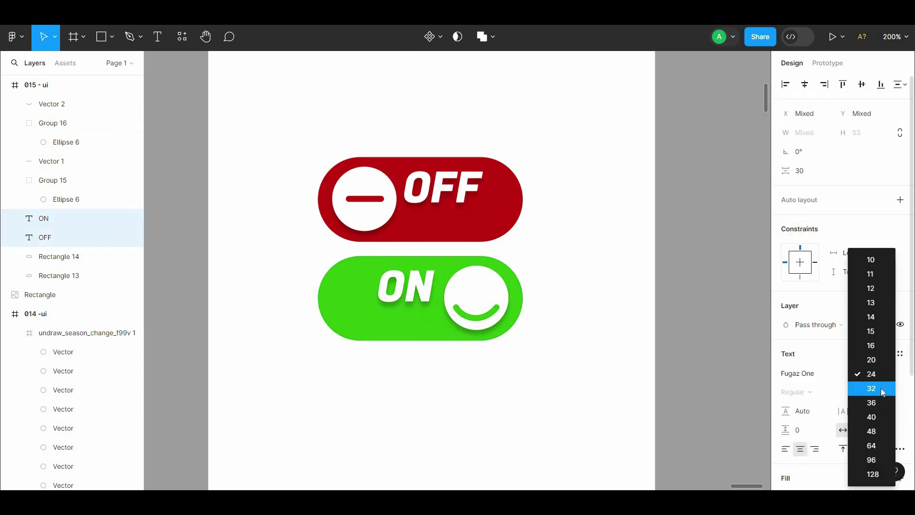
click(447, 206)
Step: Nudge the ON label slightly left and check the labels' spacing against the pills
click(431, 285)
click(323, 316)
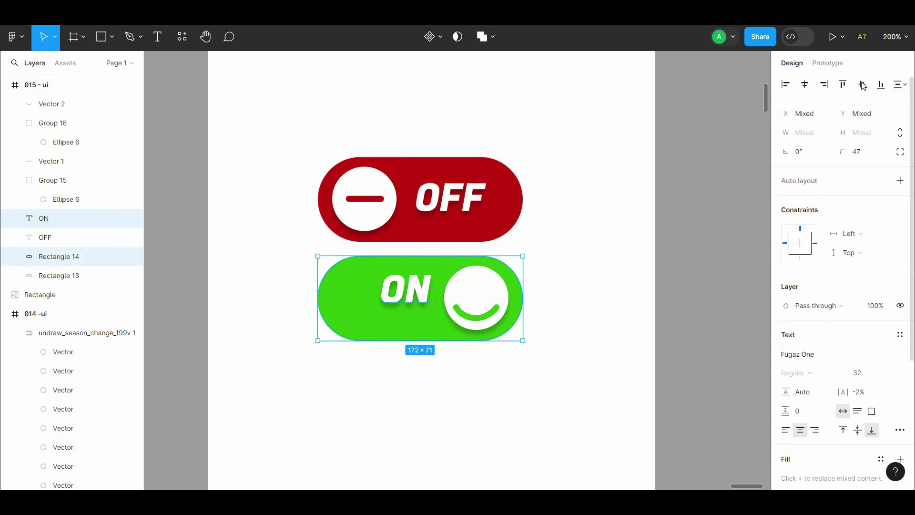
click(515, 370)
drag(419, 295, 414, 295)
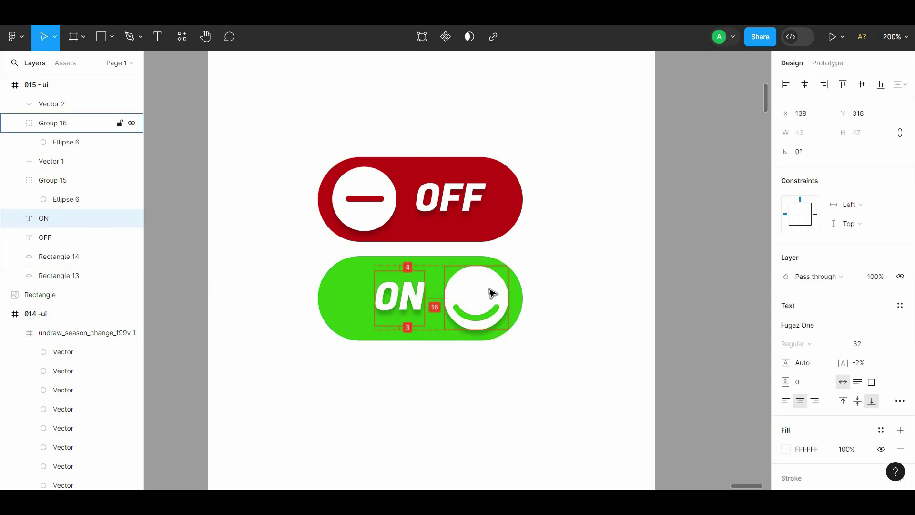
key(Tab)
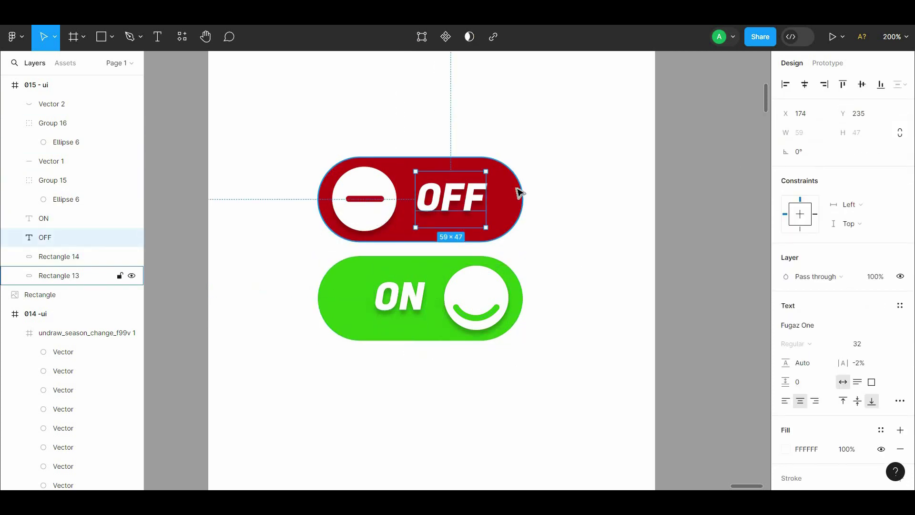
shift+click(516, 190)
click(567, 254)
scroll(594, 220, down, 1)
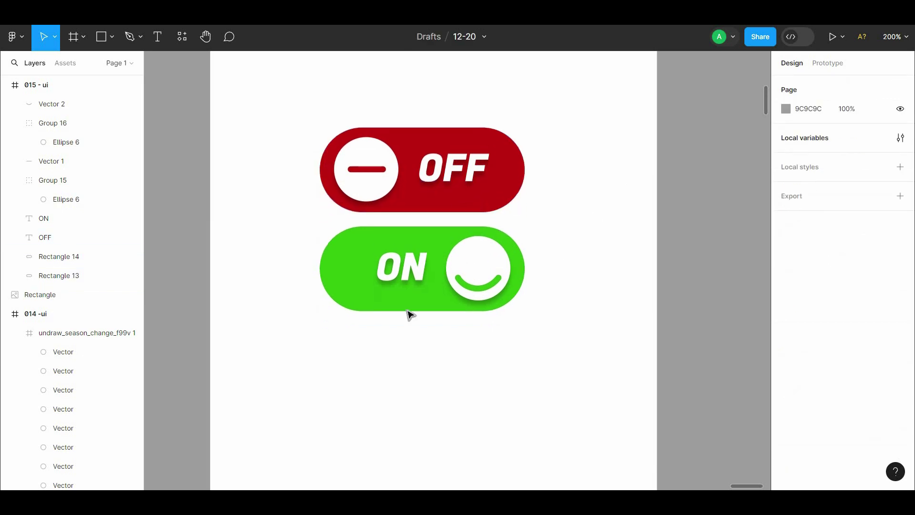
Step: Wrap both toggles in a new frame named ON/OFF SWITCH
drag(571, 112, 425, 418)
click(588, 321)
scroll(588, 321, up, 2)
drag(594, 167, 447, 376)
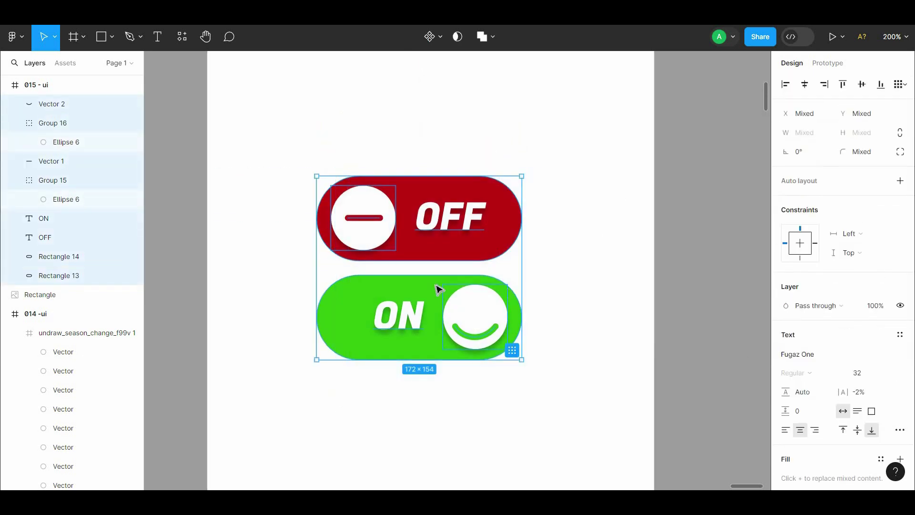
drag(437, 288, 449, 290)
right_click(438, 301)
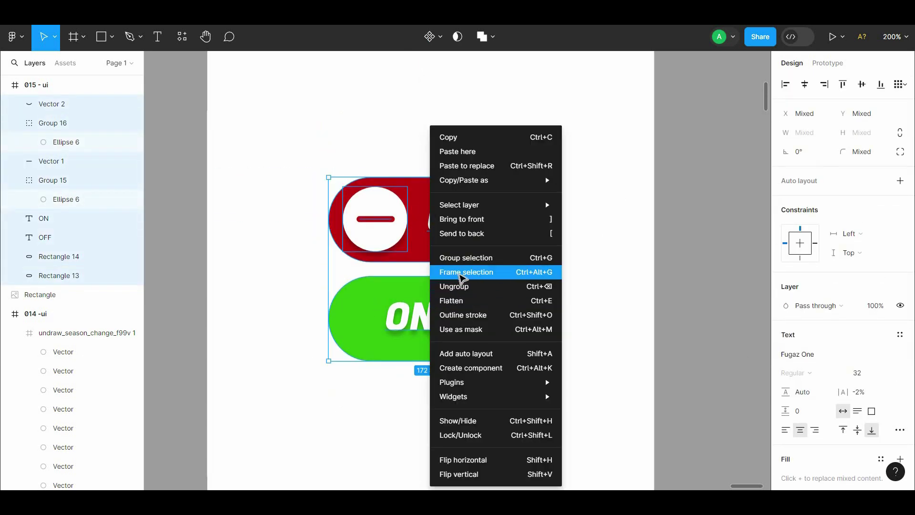
click(459, 276)
Step: Move the ON/OFF SWITCH frame onto the 015 - ui board and zoom out to view it
scroll(410, 172, left, 6)
scroll(410, 172, right, 4)
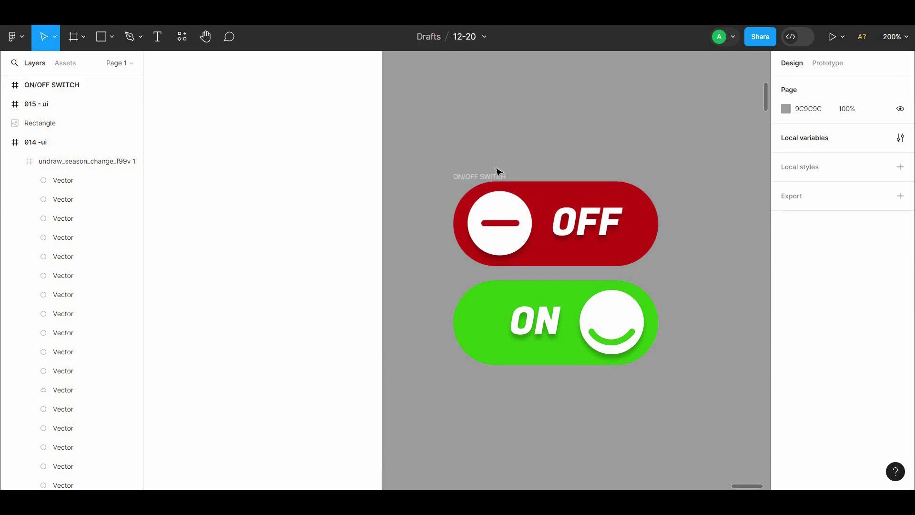
drag(498, 172, 443, 236)
key(shift+0)
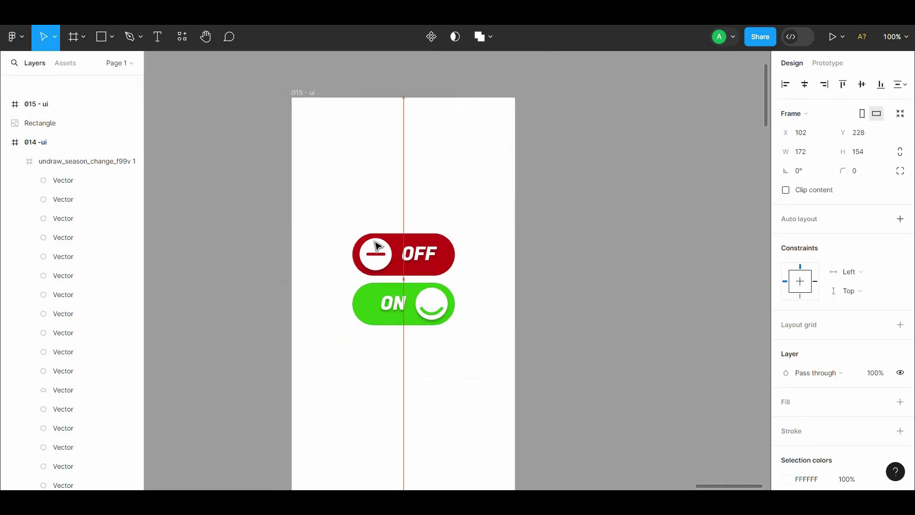